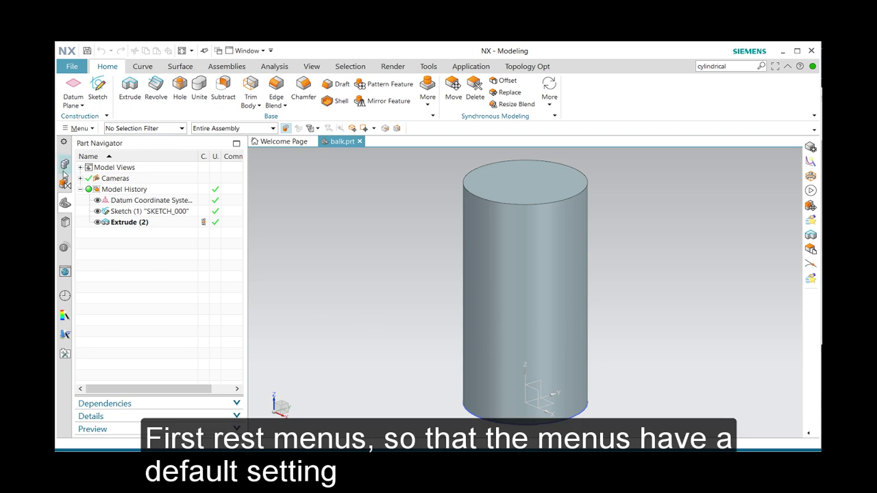
Review the Options page of User Interface Preferences and accept the default settings
left_click(71, 67)
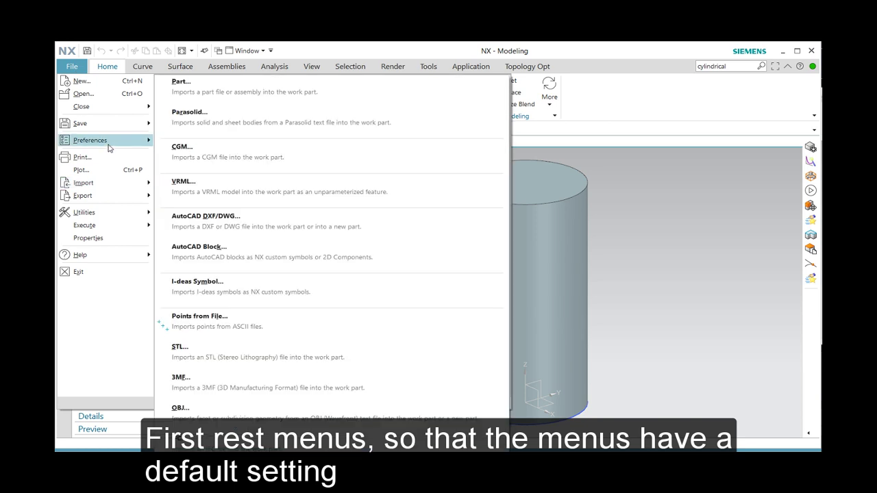
mouse_move(108, 145)
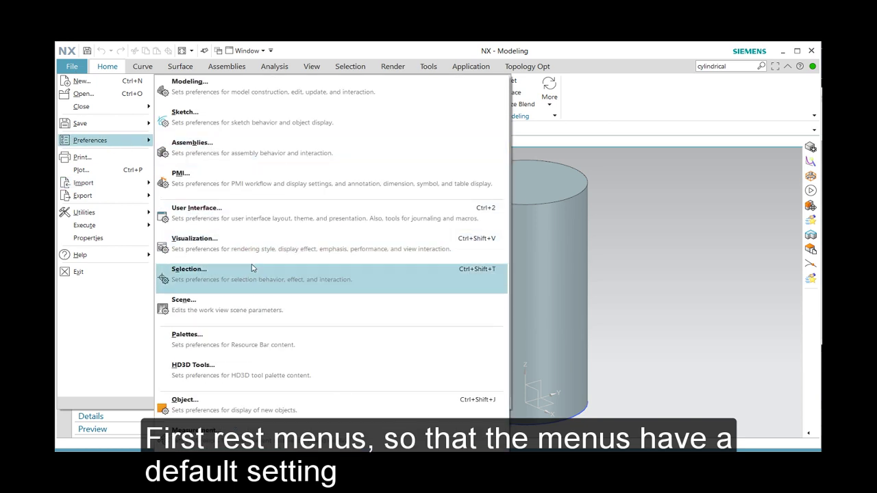
left_click(243, 220)
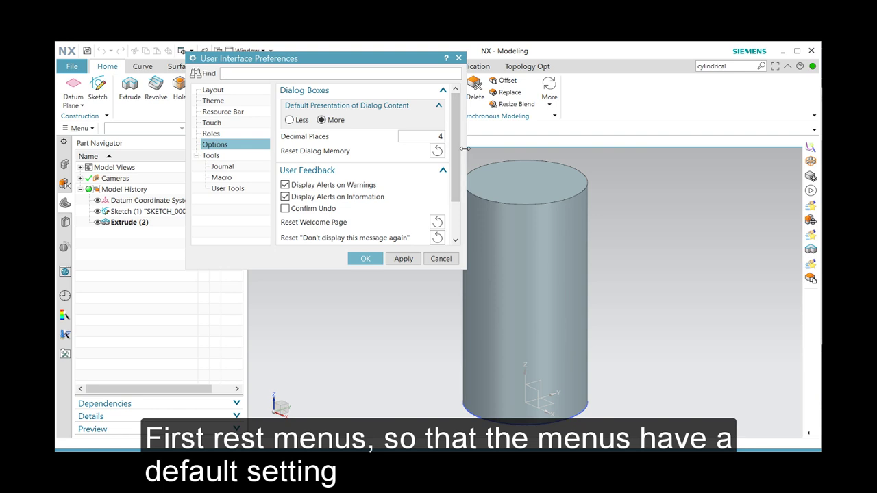
left_click_drag(456, 202, 457, 220)
left_click(364, 259)
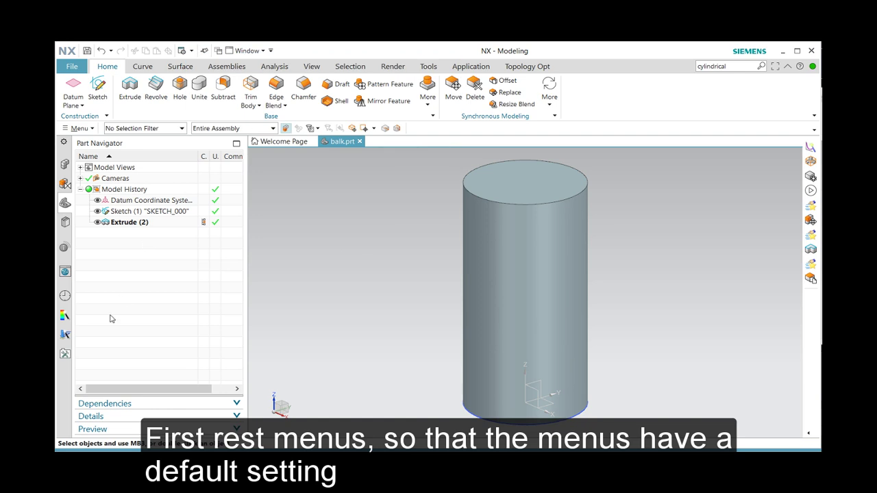
Load the Advanced role from the Roles tab and accept the Load Role warning
left_click(65, 354)
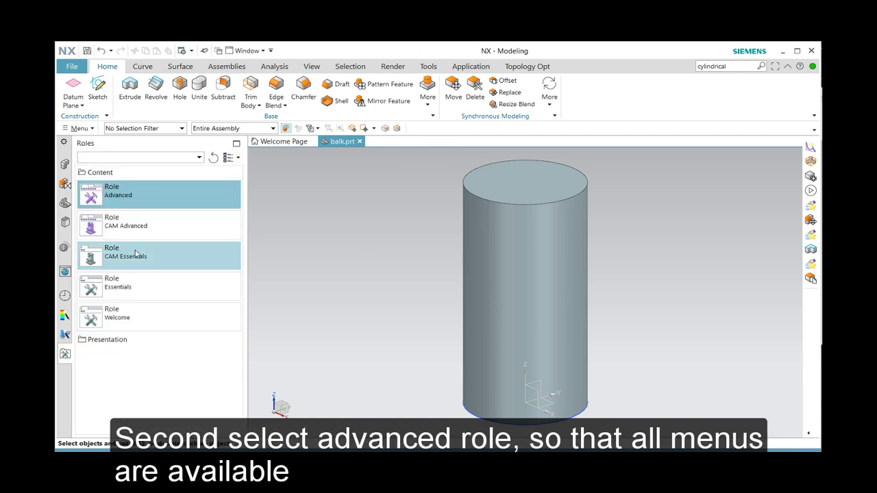
left_click(146, 196)
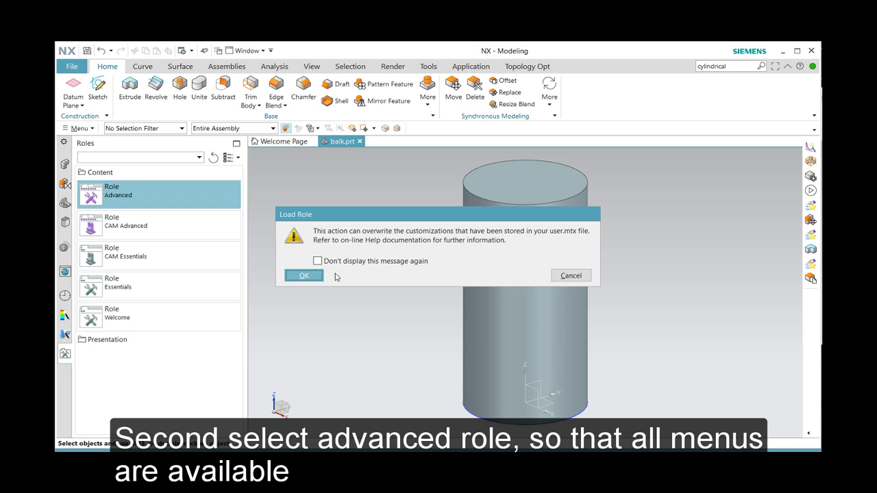
left_click(305, 276)
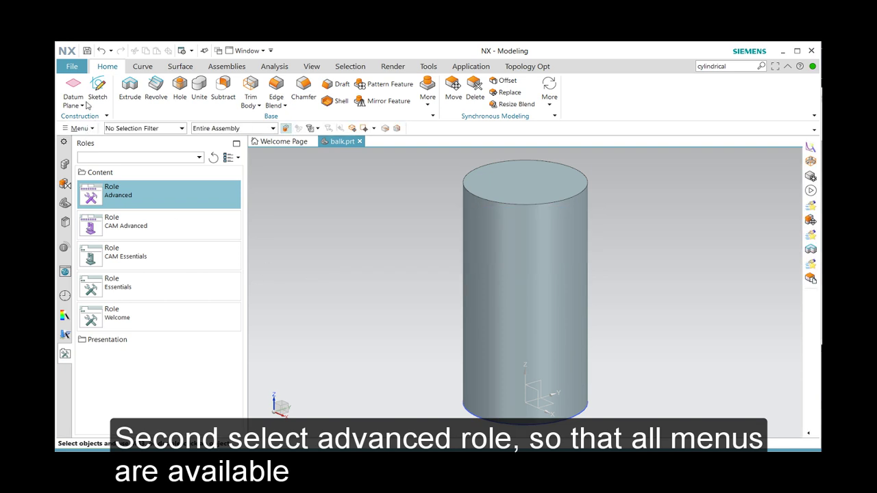
Check the NX version information under Help > About NX, then close it
left_click(71, 67)
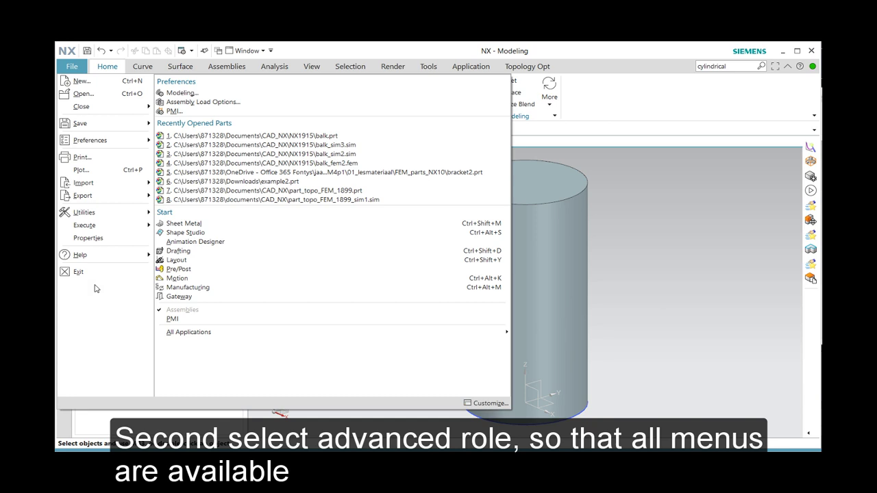
mouse_move(82, 254)
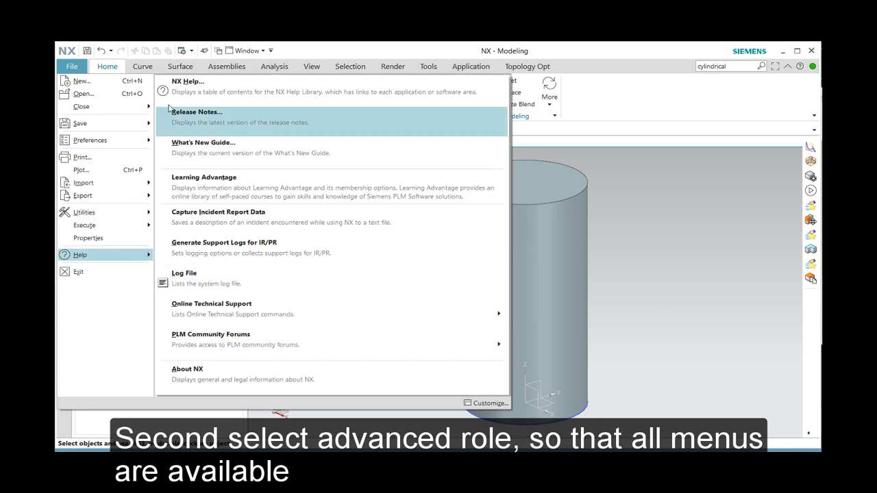
left_click(234, 374)
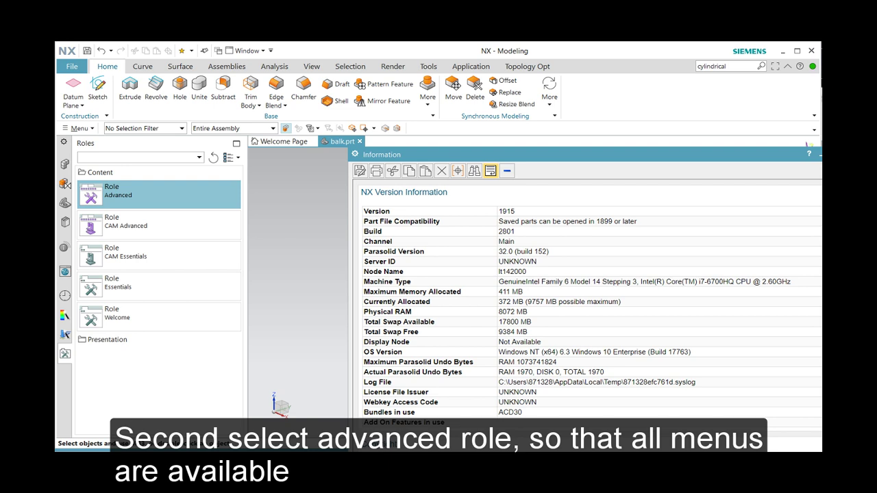
left_click(818, 154)
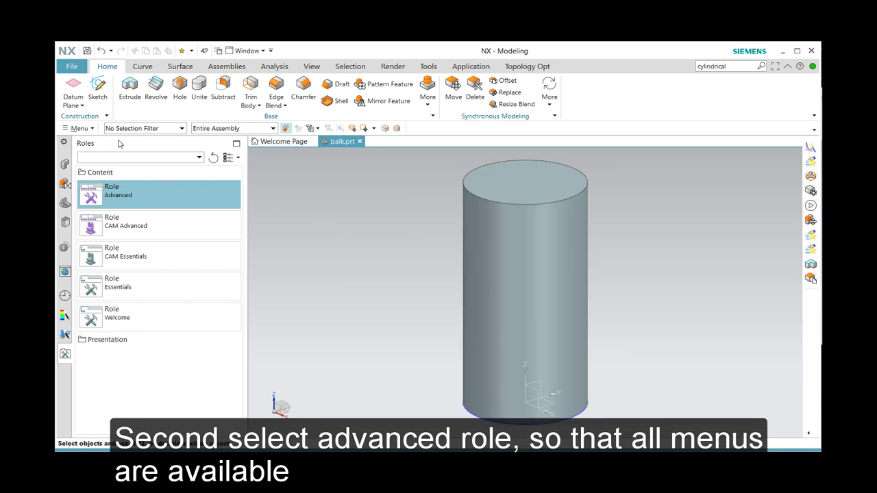
Switch the cylinder part into the Pre/Post simulation application
left_click(472, 68)
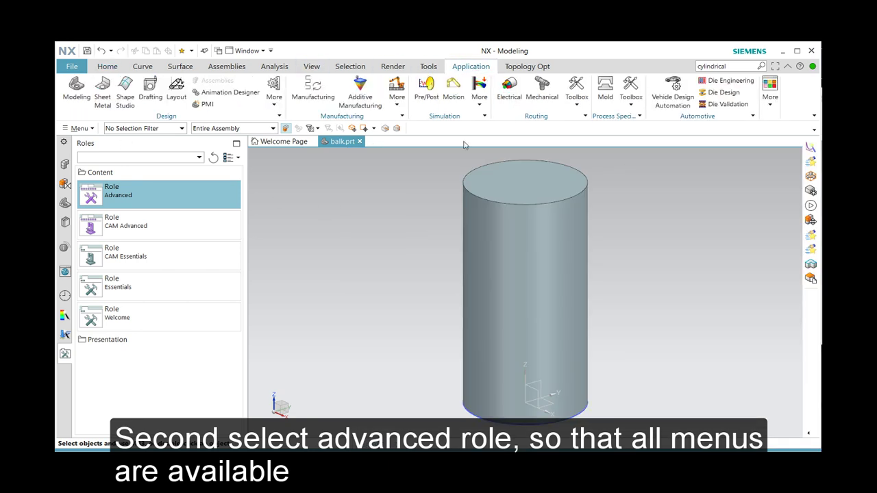
left_click(426, 89)
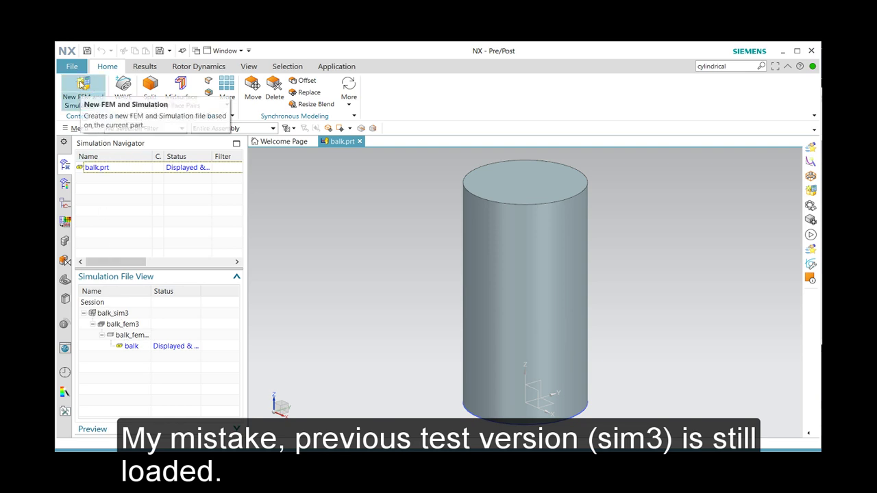
Create balk_fem4 and balk_sim4 with a SOL 101 Linear Statics solution, and collapse balk_sim3
left_click(81, 82)
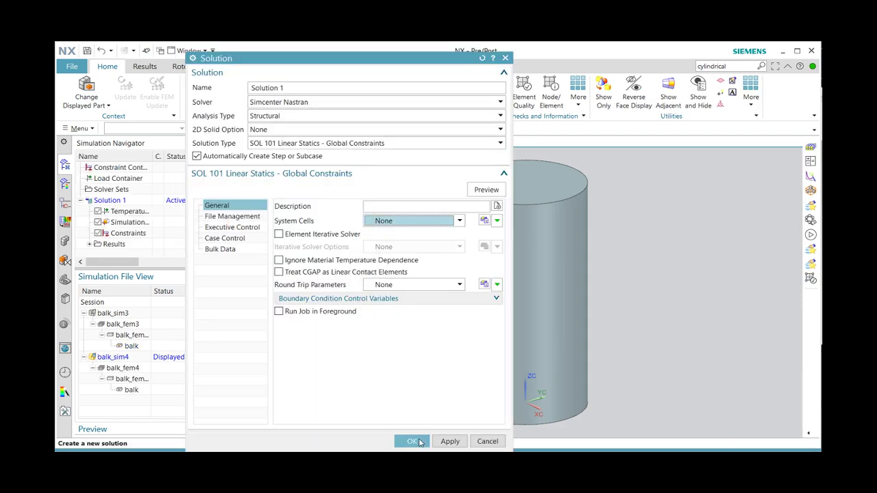
left_click(418, 441)
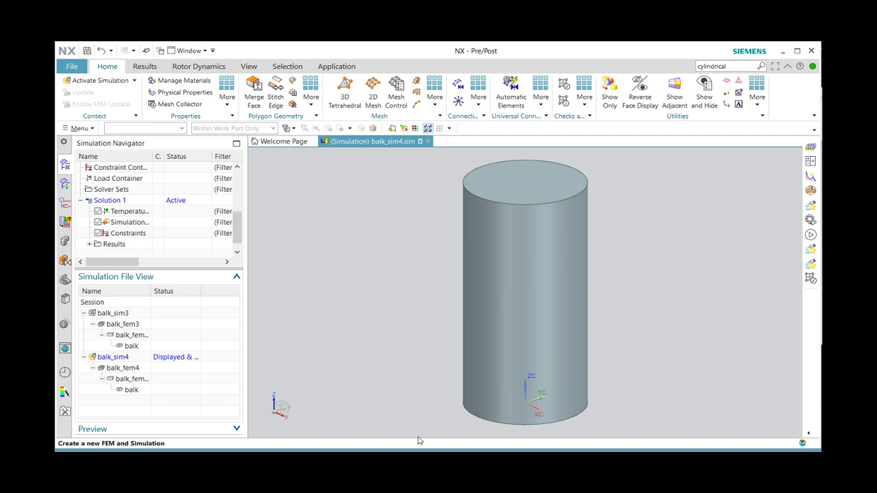
left_click(83, 314)
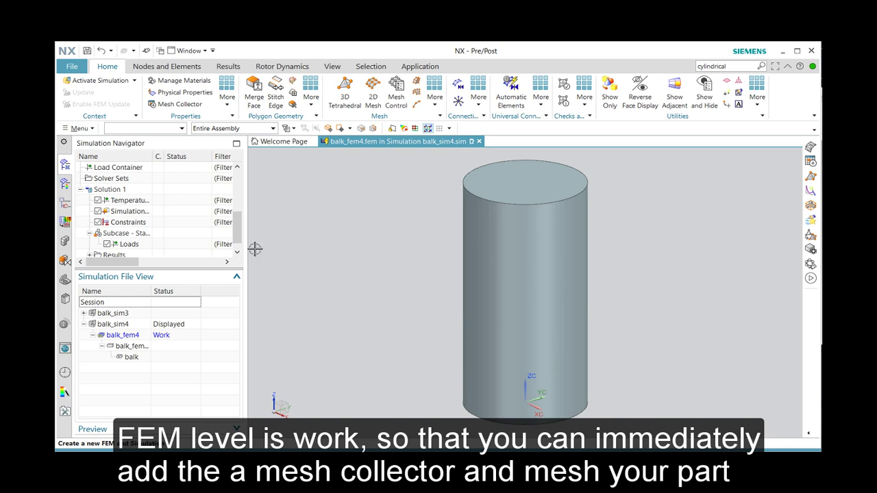
Start a new mesh collector with a new solid property and browse the material library
left_click(181, 106)
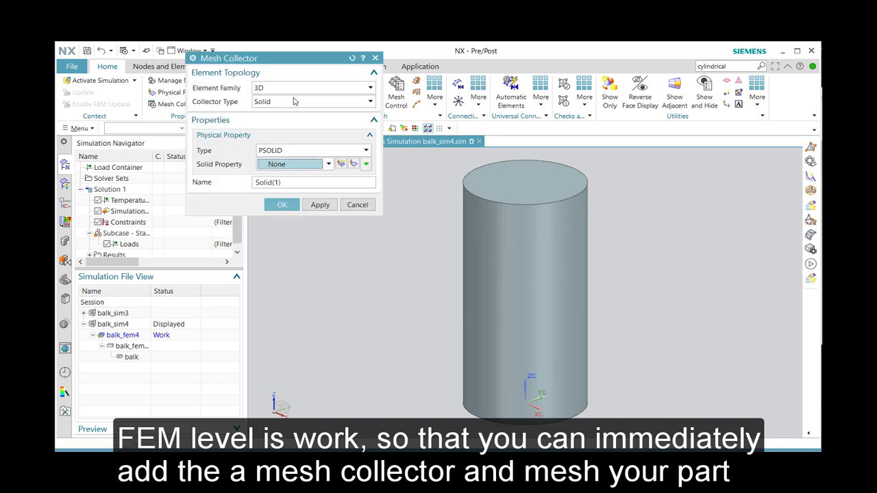
left_click(340, 164)
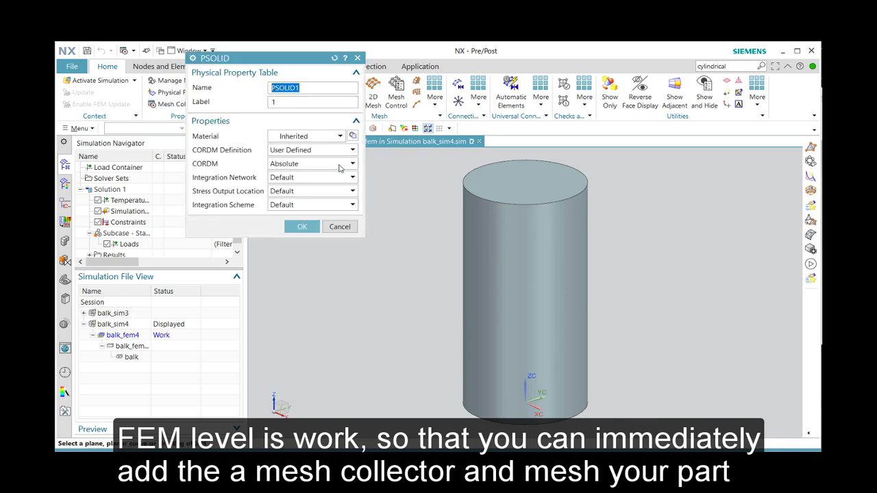
left_click(340, 137)
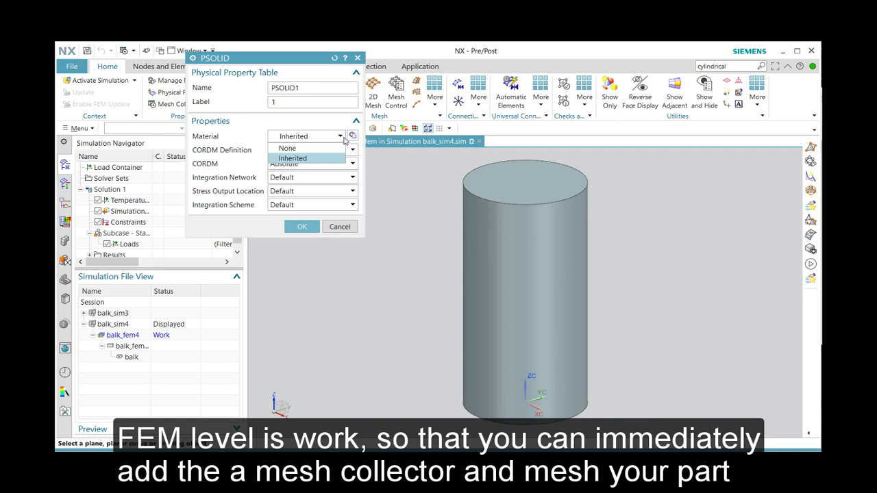
left_click(353, 137)
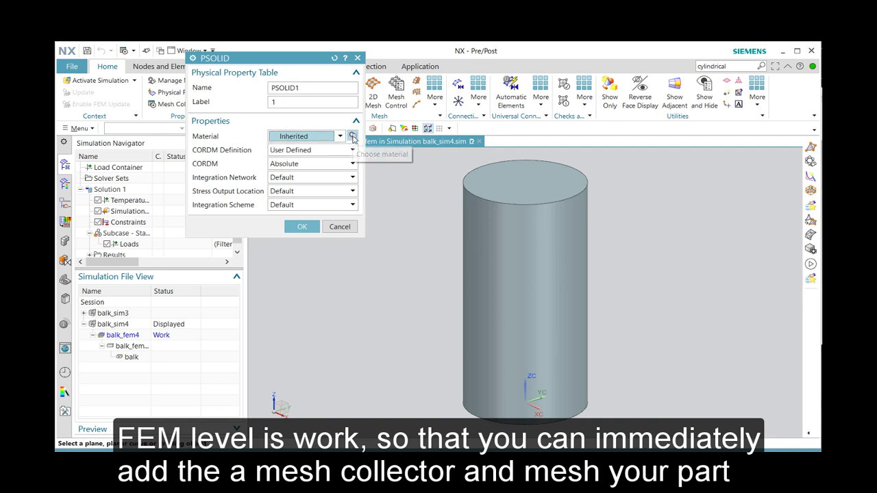
left_click(352, 137)
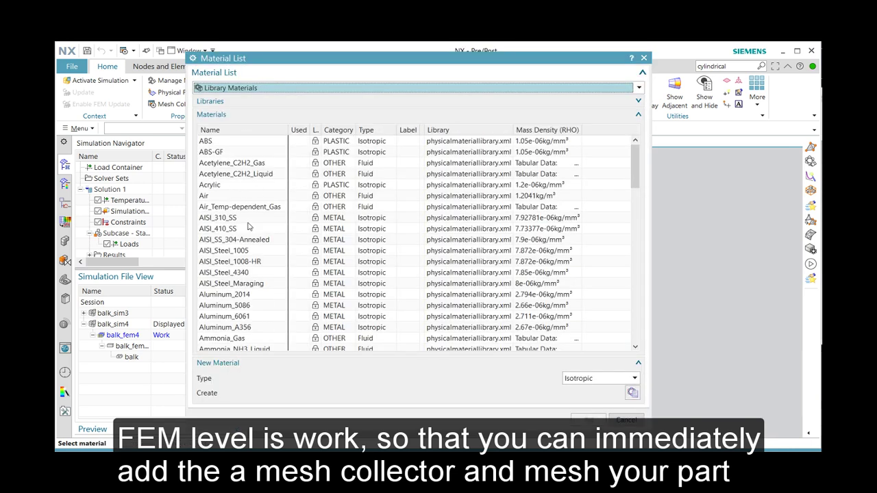
scroll(273, 267, "down", 15)
scroll(272, 272, "down", 3)
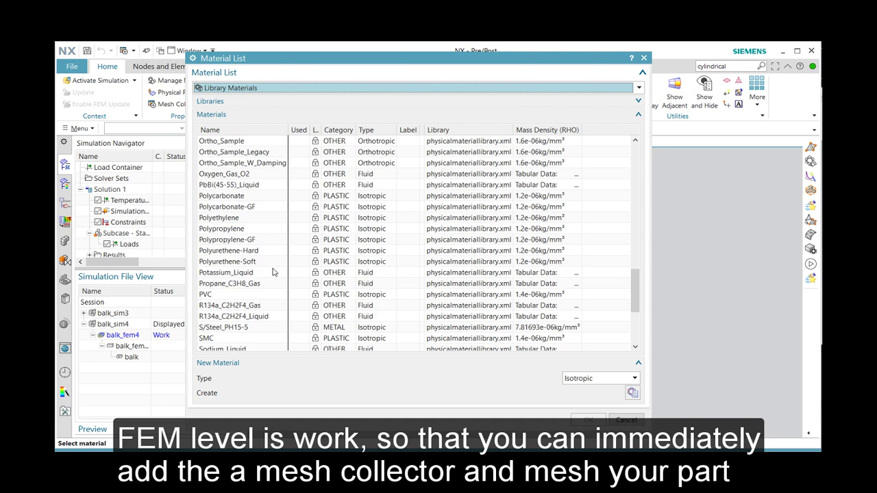
scroll(273, 272, "up", 7)
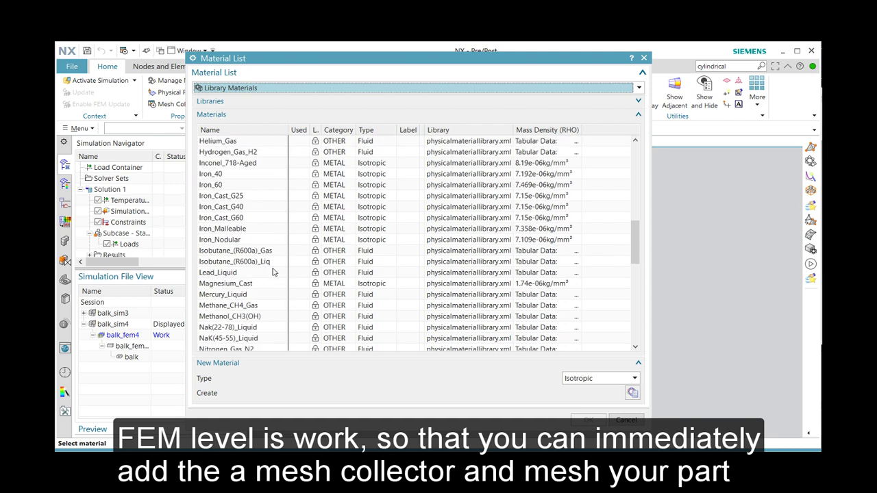
Inspect the Iron_60 material properties and select Iron_60 as the material
right_click(218, 185)
left_click(228, 190)
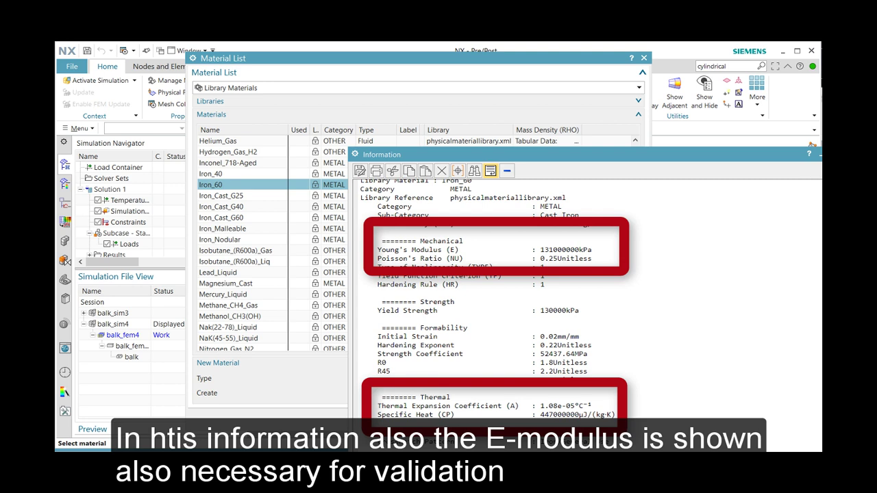
key("Escape")
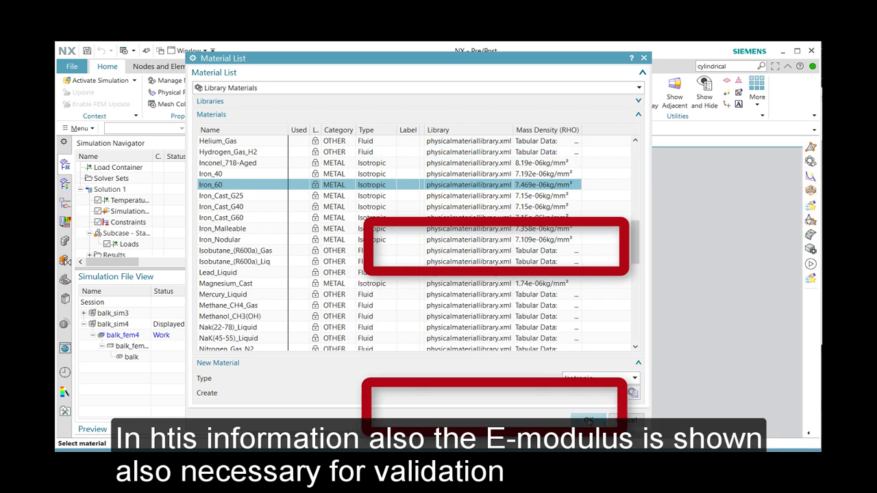
left_click(588, 419)
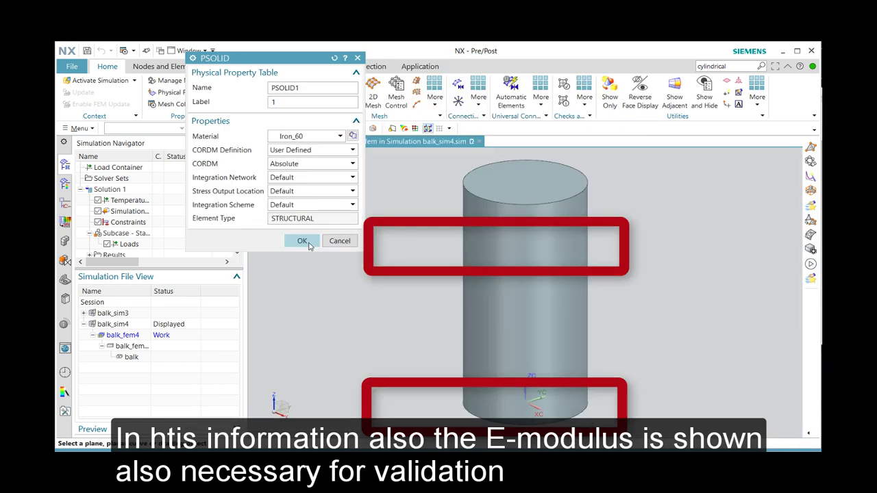
Accept the PSOLID1 property and name the mesh collector Iron_60
left_click(302, 241)
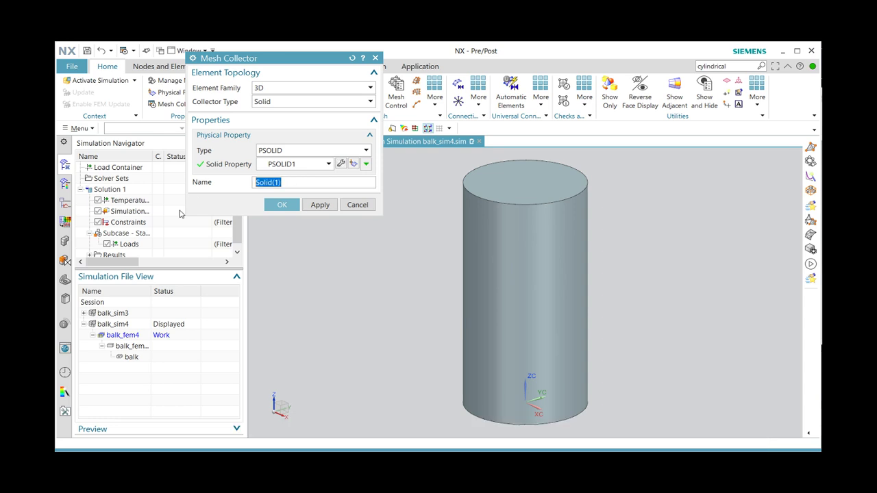
type("Iron_60")
key("Return")
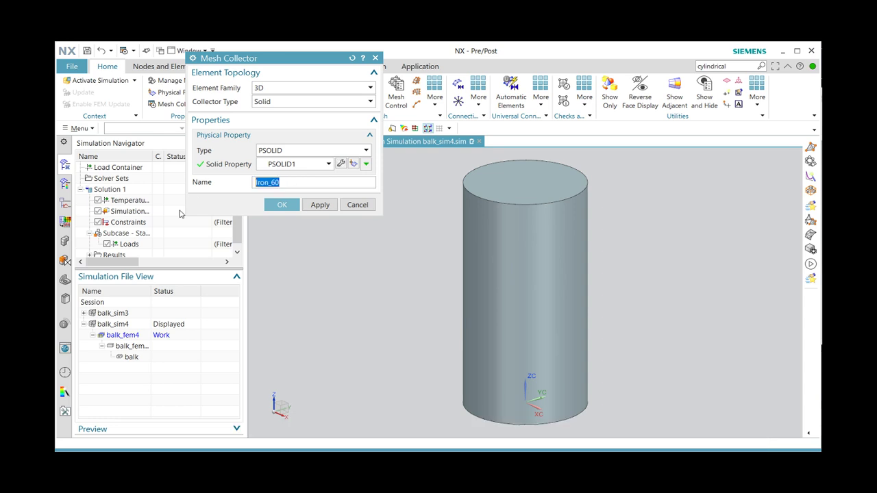
left_click(272, 206)
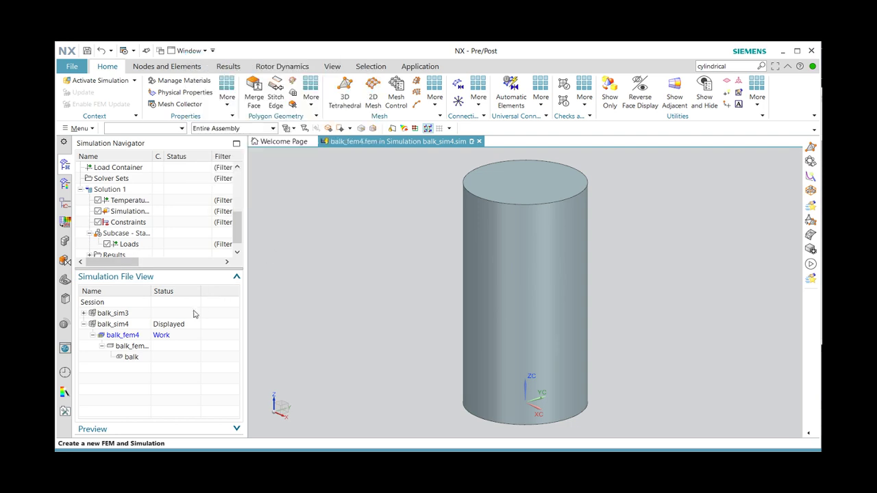
Set up a 3D tetrahedral mesh of the cylinder with 4 mm elements in the Iron_60 collector
left_click(344, 92)
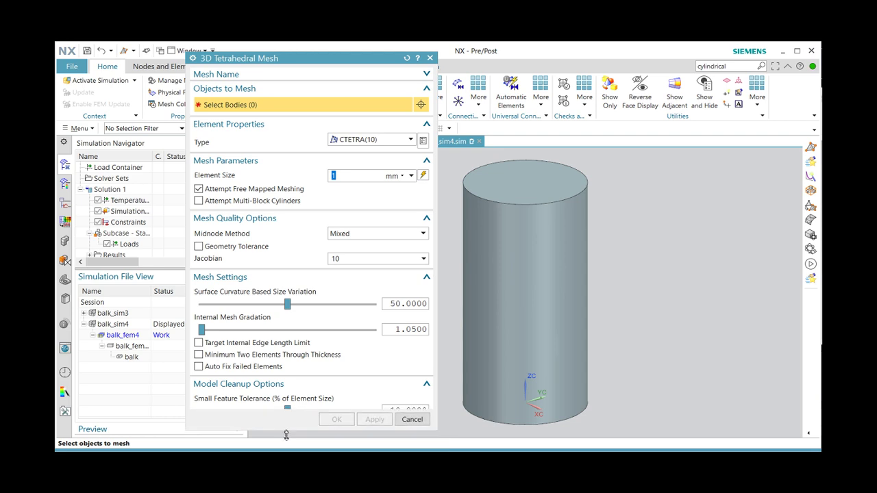
left_click(505, 290)
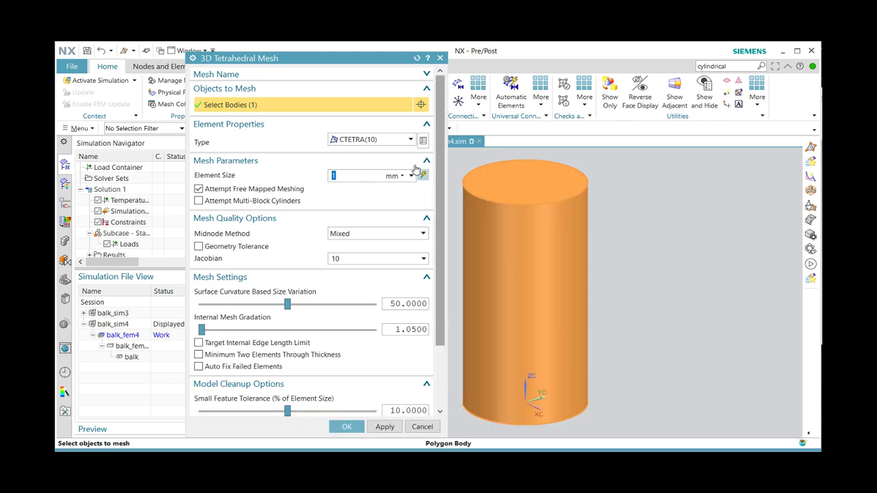
left_click(423, 176)
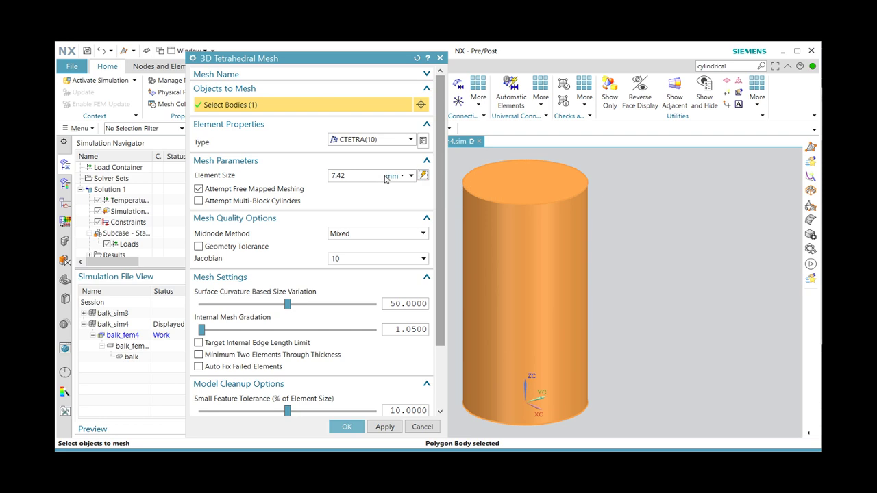
type("7")
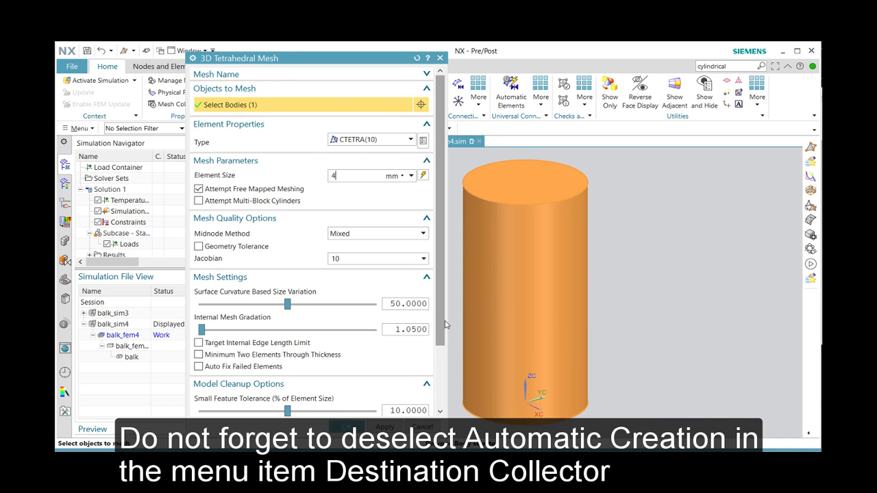
left_click_drag(440, 323, 441, 397)
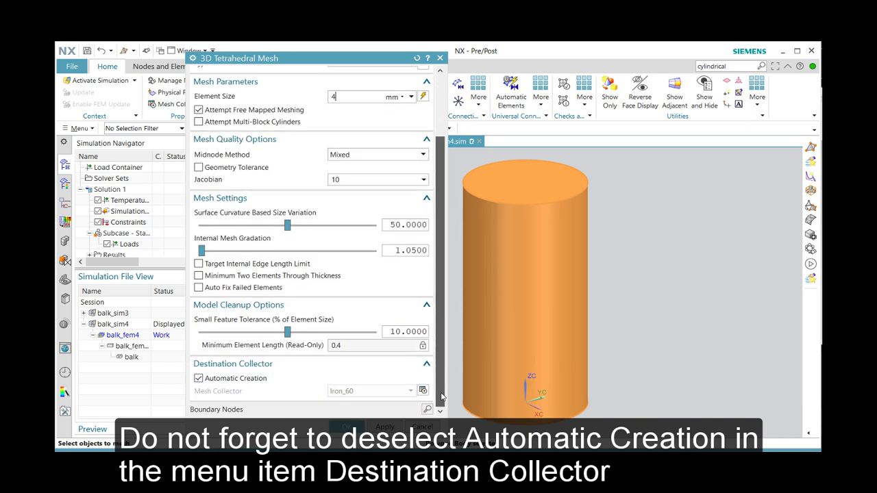
left_click(199, 378)
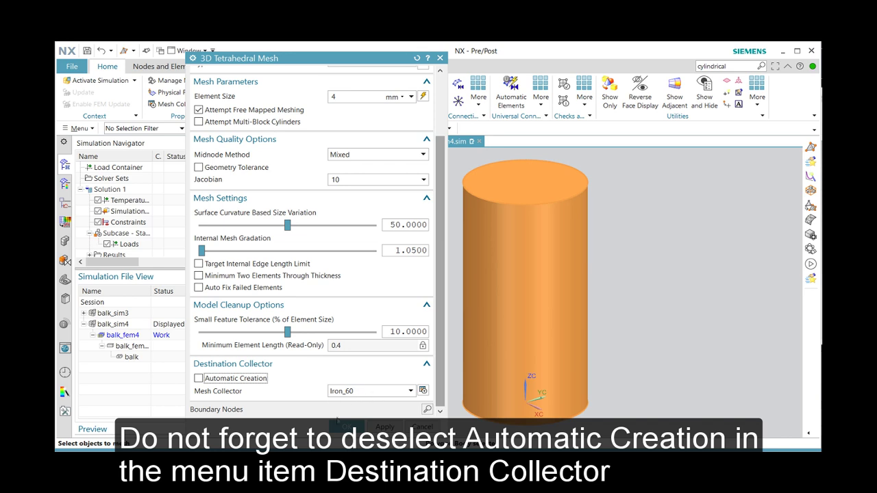
left_click(343, 427)
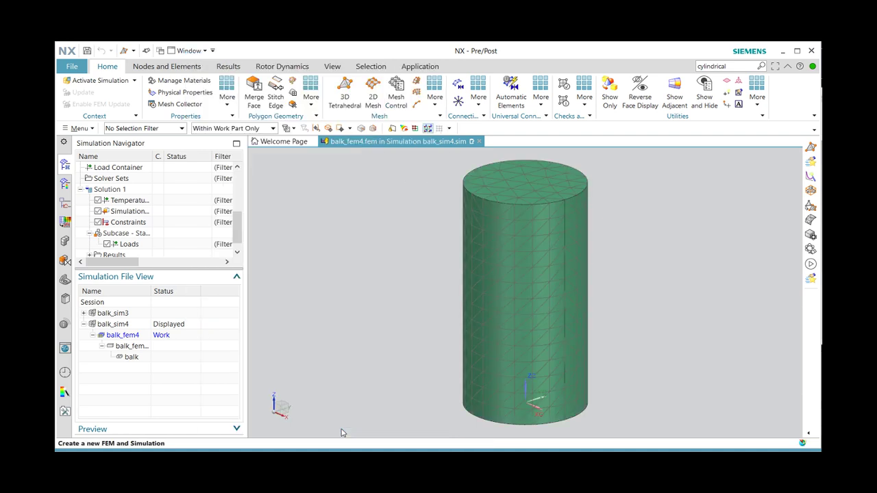
Inspect the meshed cylinder and make balk_sim4 the work part
middle_click_drag(405, 321, 435, 318)
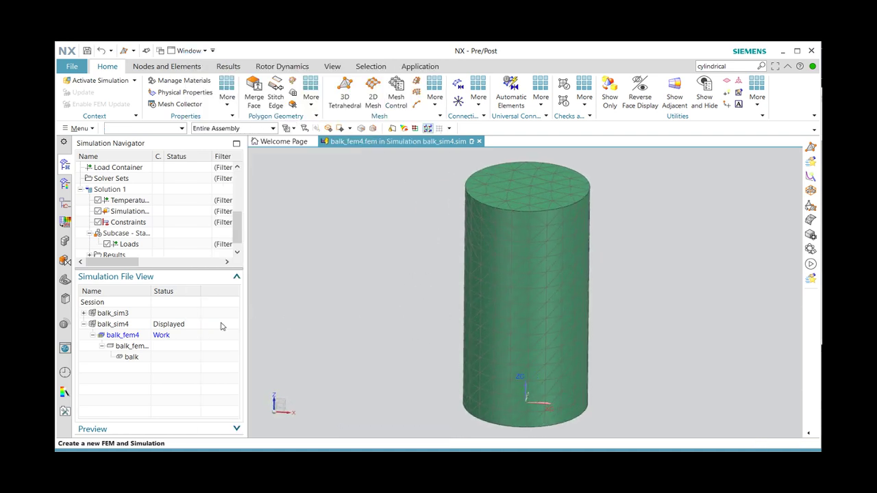
double_click(130, 325)
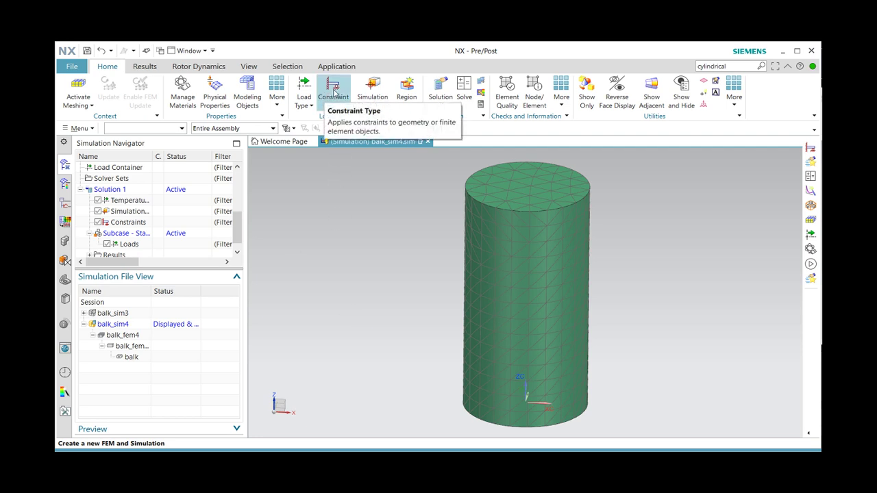
Start a user-defined constraint with DOF3 fixed, selecting the top and bottom faces
left_click(334, 95)
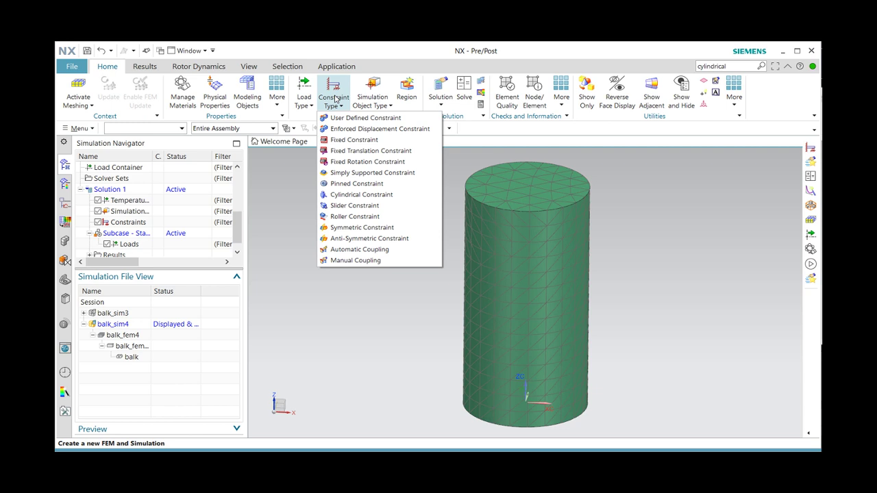
left_click(349, 118)
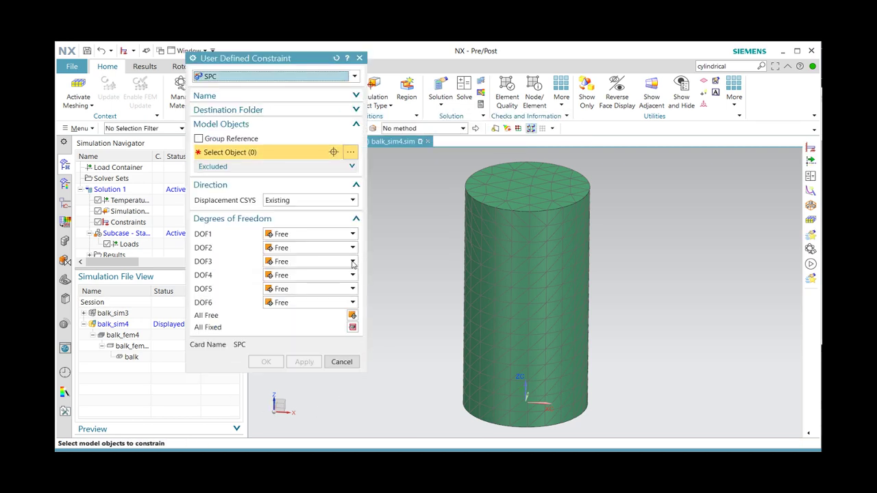
left_click(353, 262)
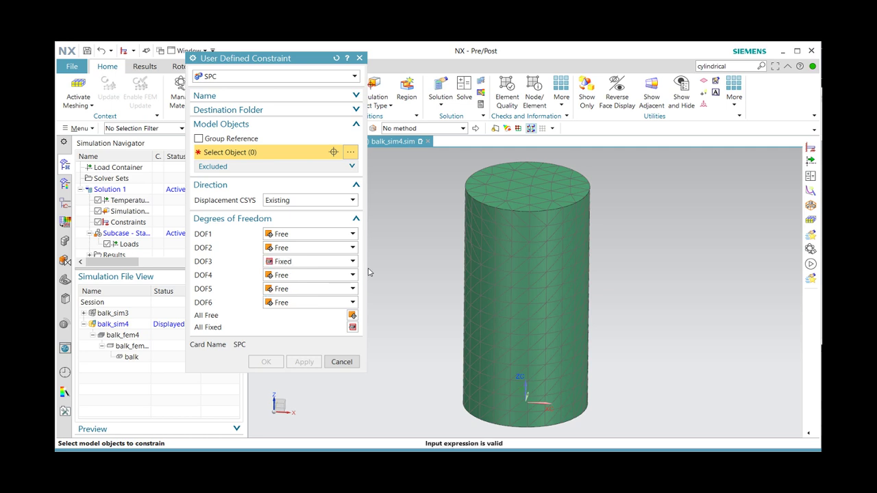
left_click(511, 181)
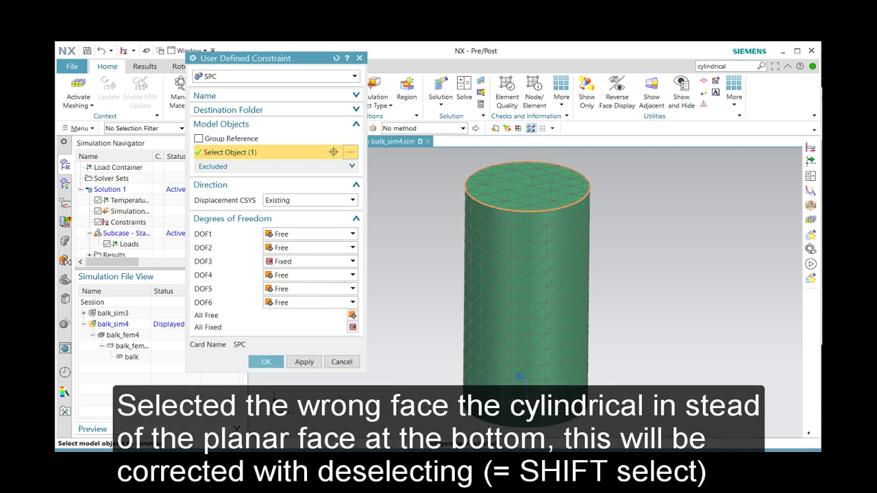
left_click(521, 380, "shift")
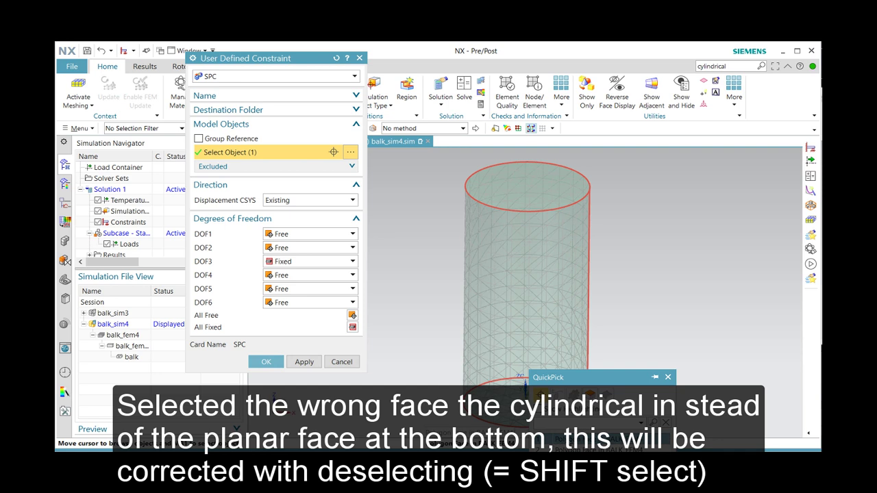
left_click(541, 396)
Remove the side face from the selection and apply the UserDefined(1) constraint
mouse_move(622, 326)
middle_mouse_down()
mouse_move(587, 322)
mouse_move(611, 314)
middle_mouse_up()
scroll(589, 313, "up", 2)
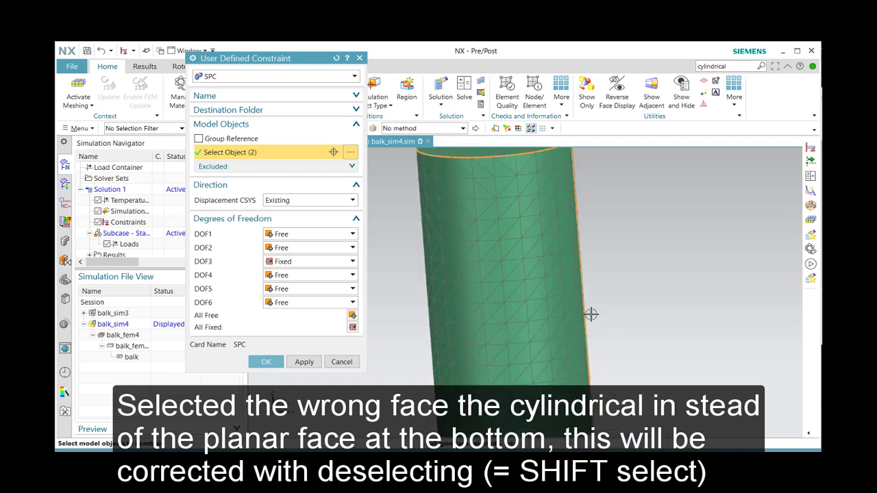
scroll(555, 314, "down", 5)
scroll(533, 291, "up", 3)
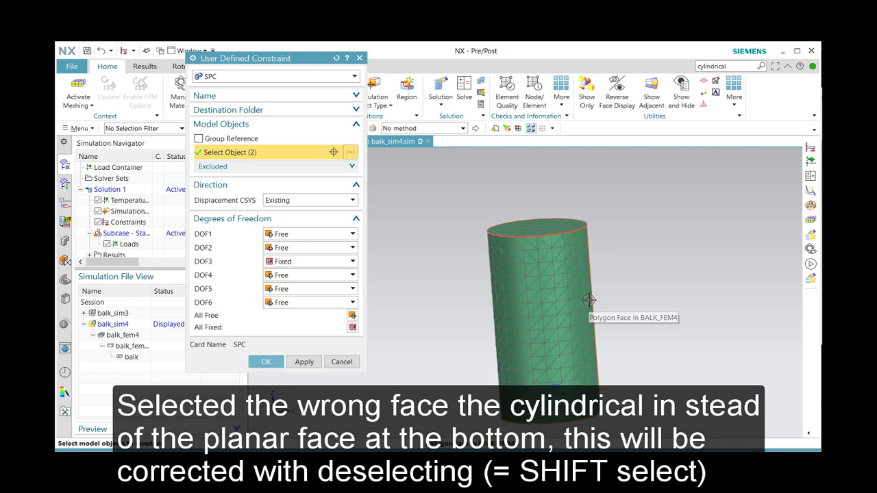
left_click(589, 300, "shift")
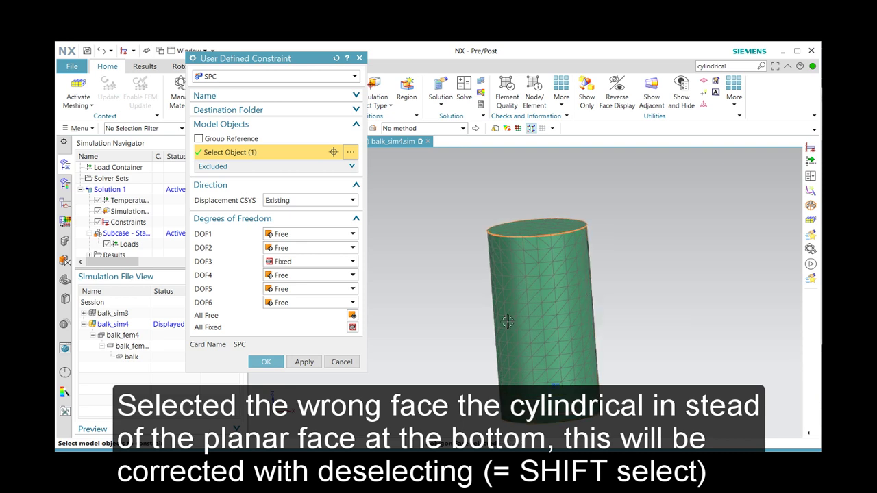
middle_click_drag(434, 305, 434, 296)
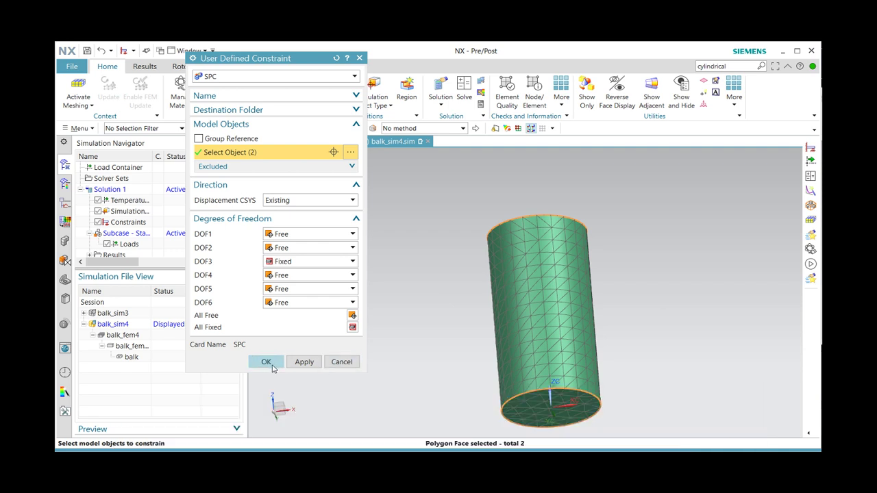
left_click(266, 362)
middle_click_drag(490, 376, 419, 366)
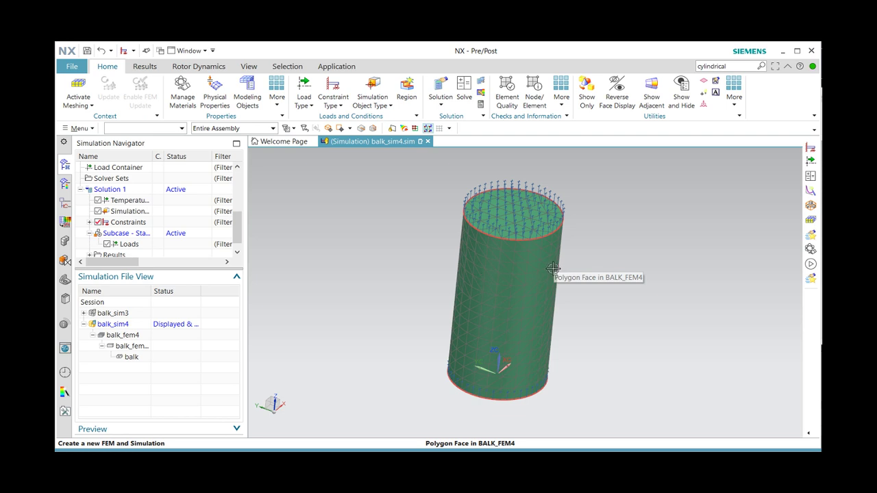
Add a cylindrical constraint on the side face with radial and axial growth set to Free
left_click(340, 107)
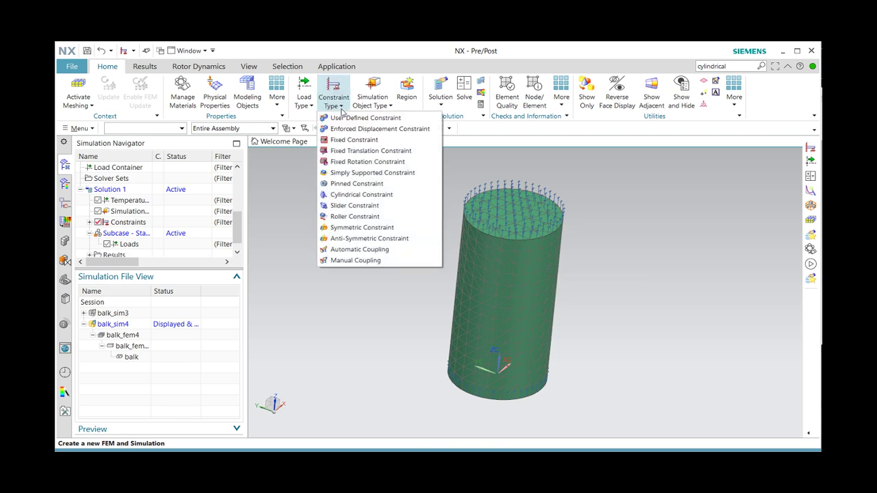
left_click(349, 194)
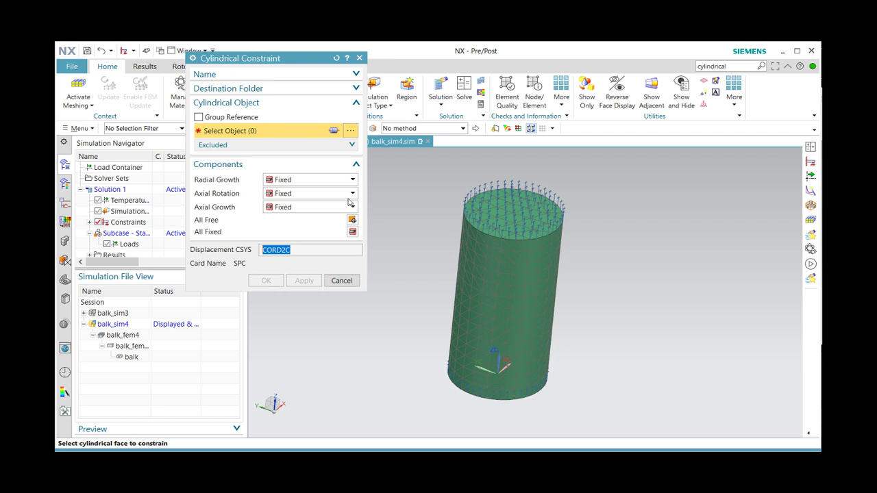
left_click(324, 179)
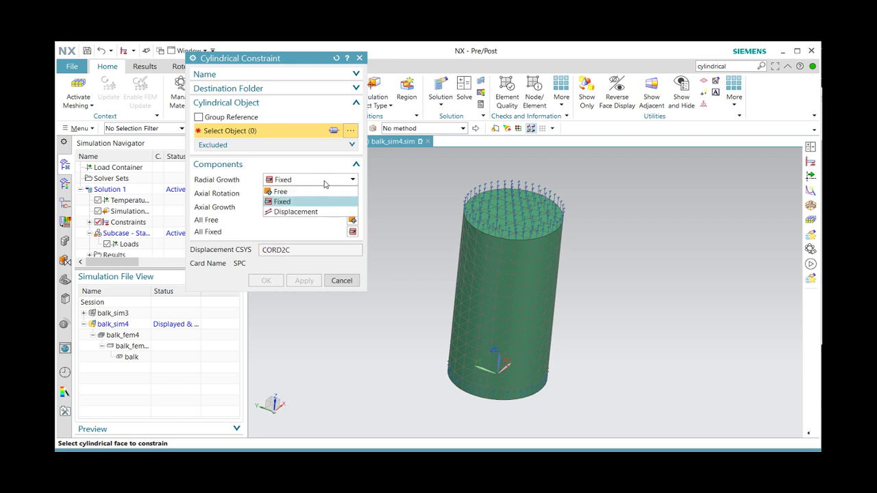
left_click(311, 191)
left_click(309, 207)
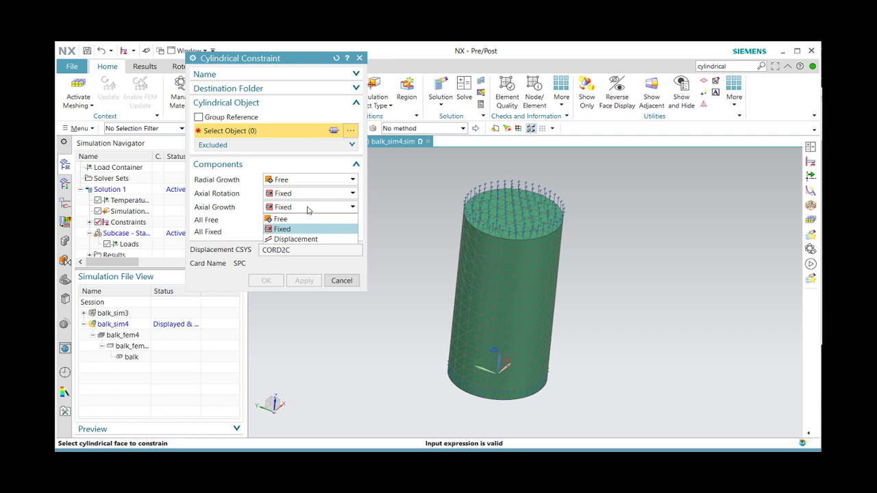
left_click(301, 220)
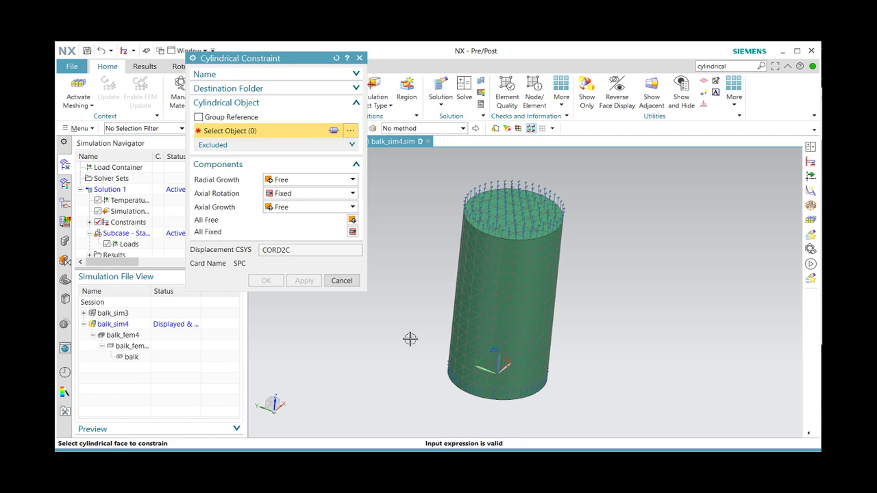
left_click(468, 309)
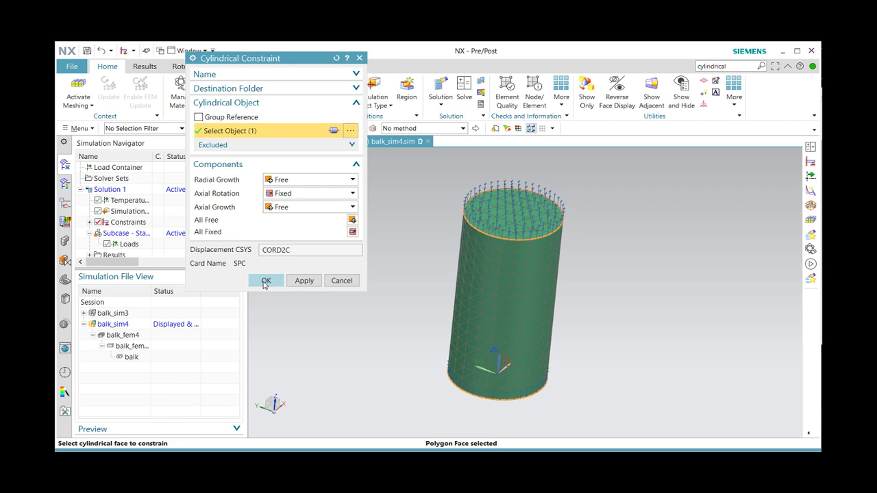
left_click(264, 282)
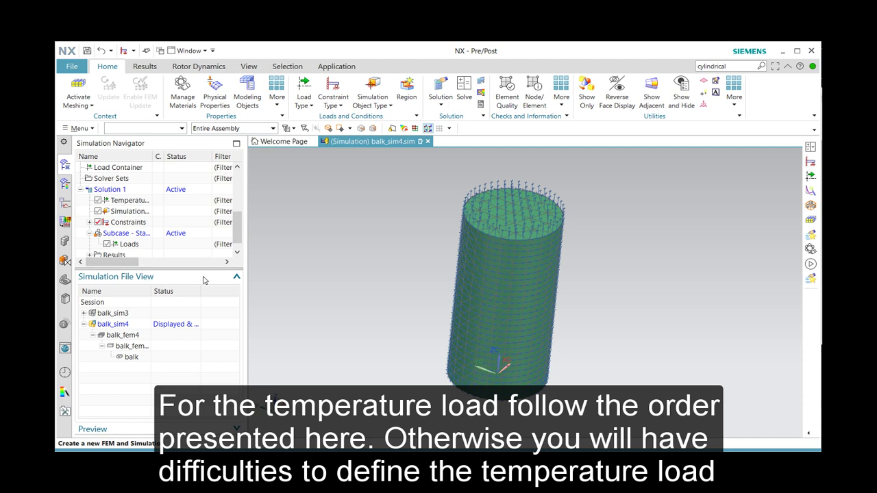
Create a new Temperature Set under Temperatures with a 20 °C default temperature
left_click_drag(203, 280, 212, 361)
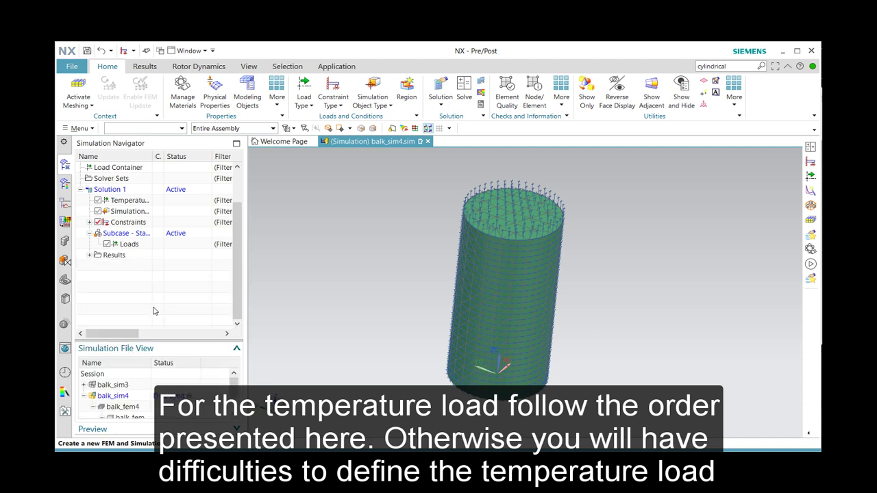
right_click(129, 205)
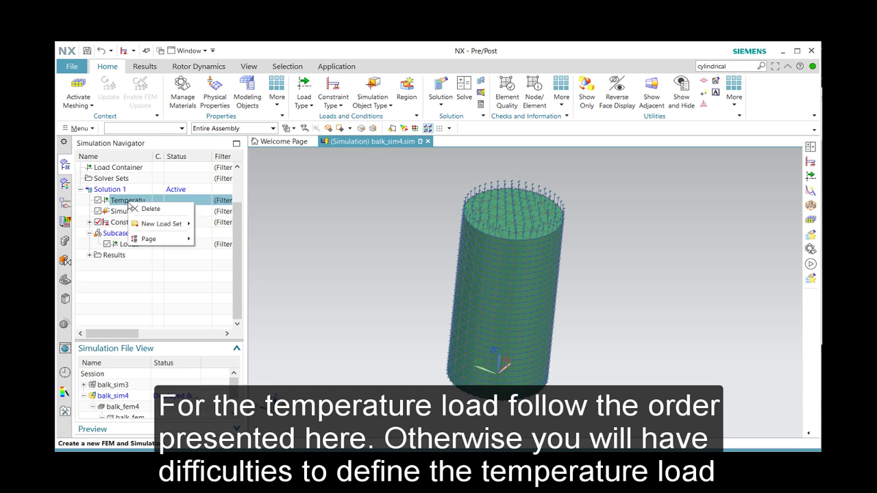
mouse_move(161, 223)
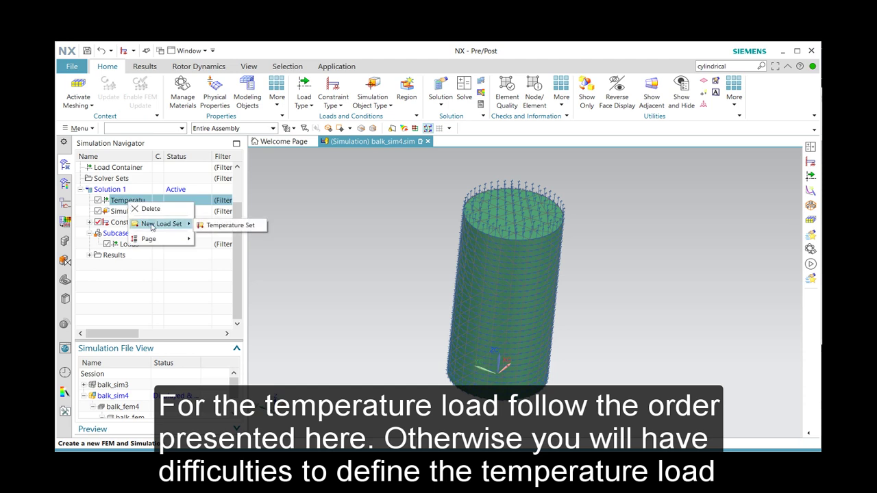
left_click(218, 228)
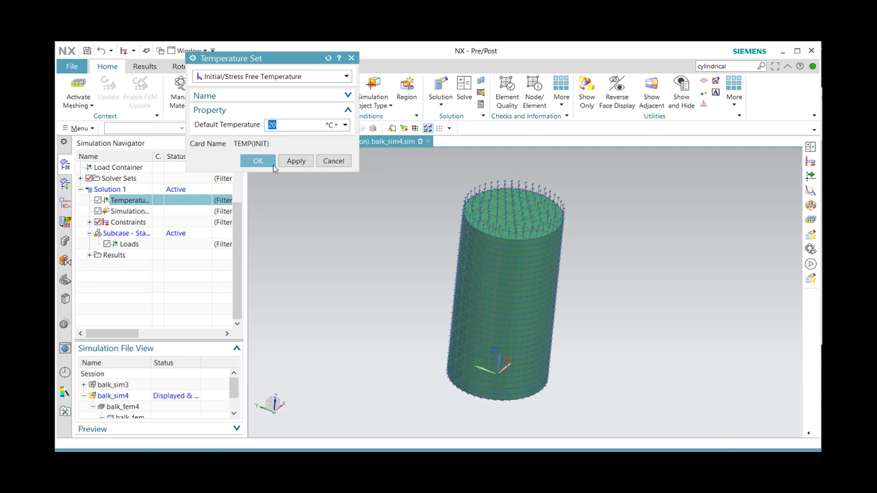
left_click(260, 163)
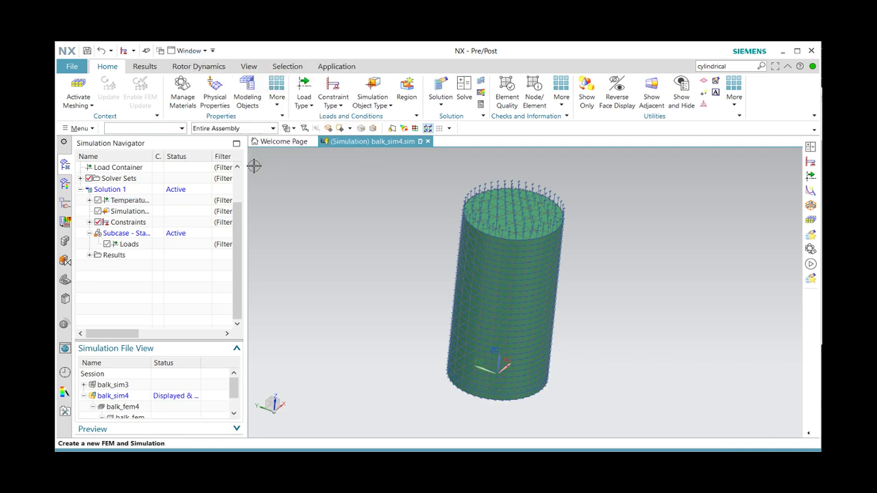
Add a Temperature Set with a 120 °C default temperature to the static subcase's Loads
right_click(132, 247)
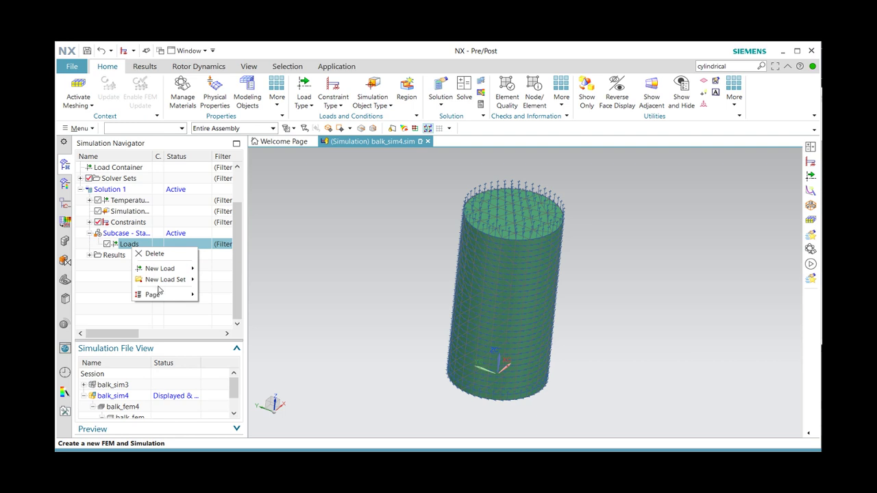
mouse_move(179, 279)
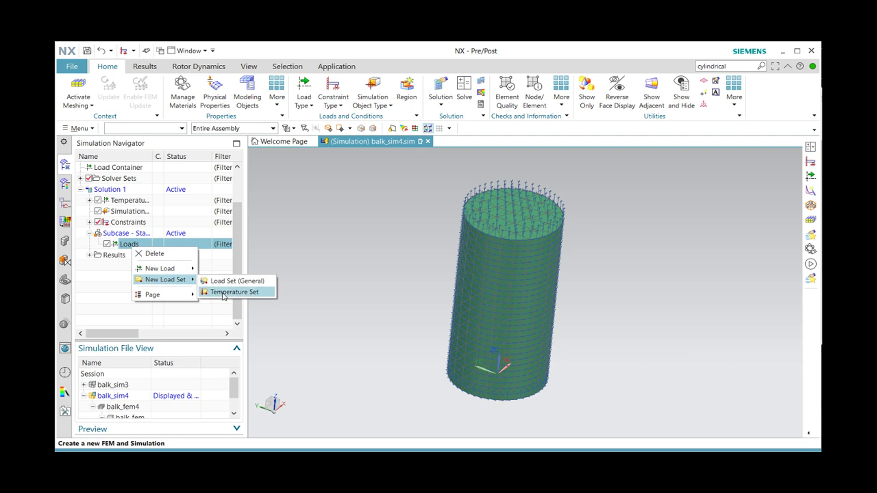
left_click(223, 294)
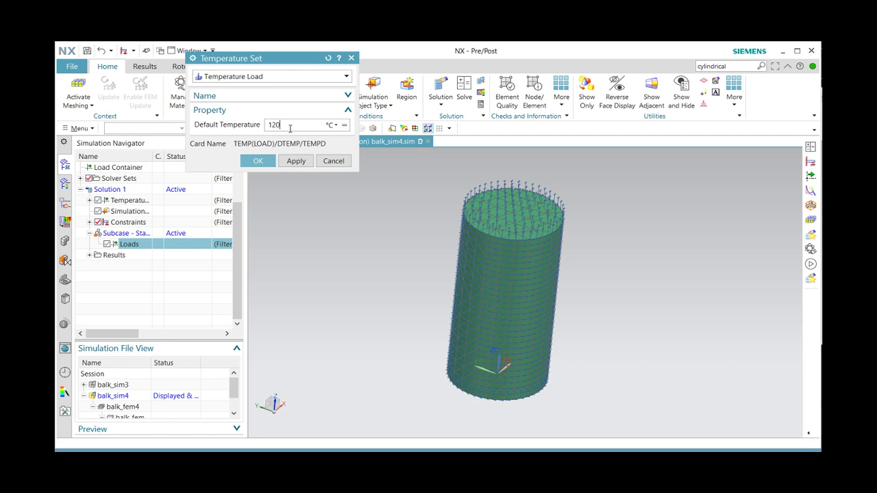
left_click(256, 161)
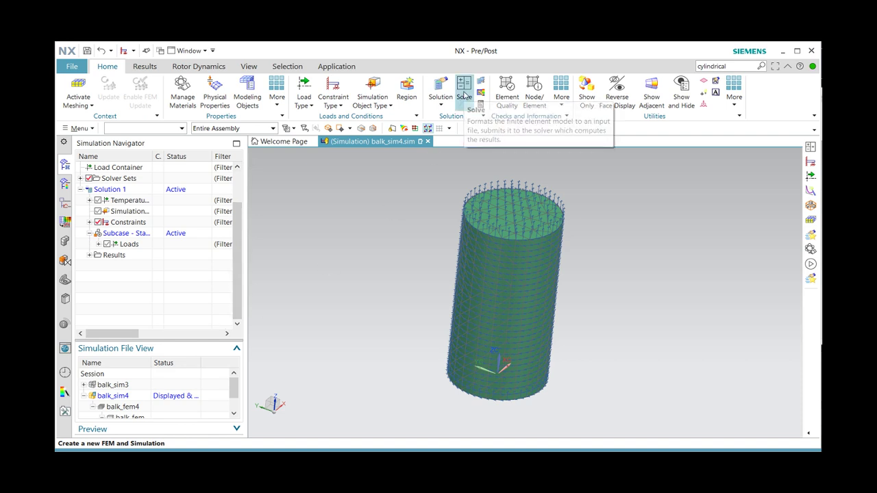
Solve Solution 1, writing the Nastran deck and running the analysis job
left_click(464, 94)
left_click(296, 194)
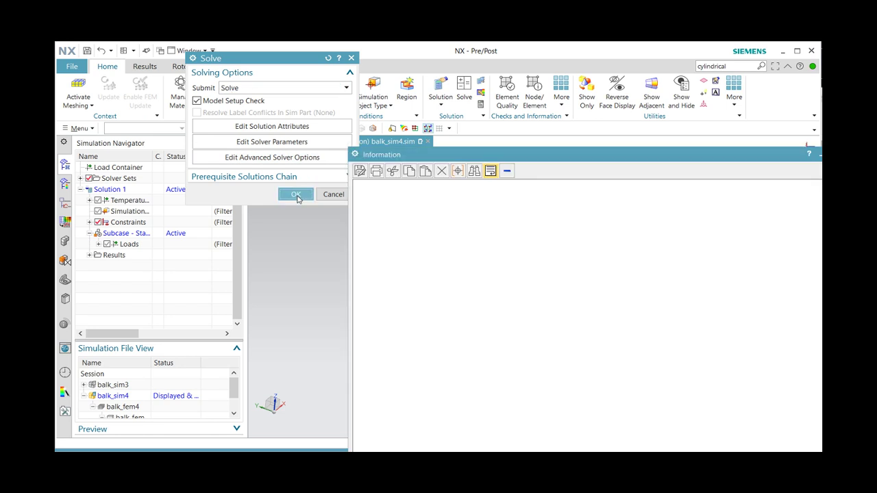
left_click_drag(570, 159, 503, 114)
left_click_drag(265, 288, 250, 239)
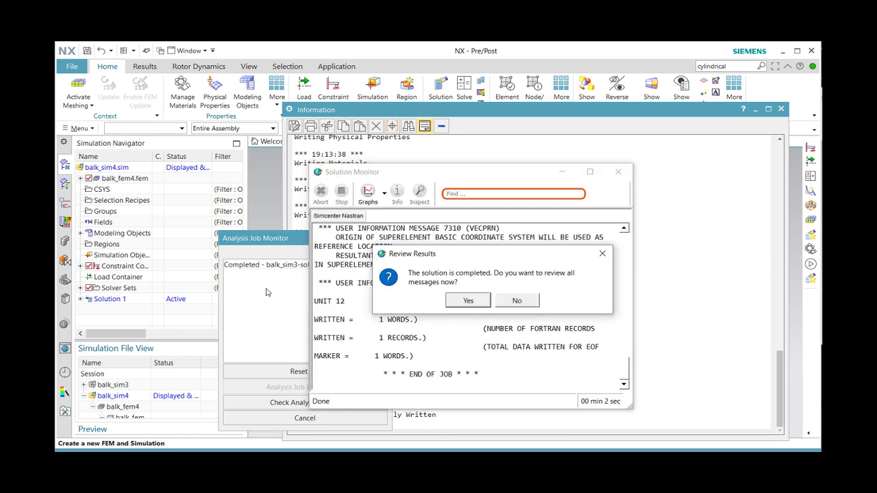
Decline reviewing results, then close the Solution Monitor, Analysis Job Monitor and Information windows
left_click(517, 302)
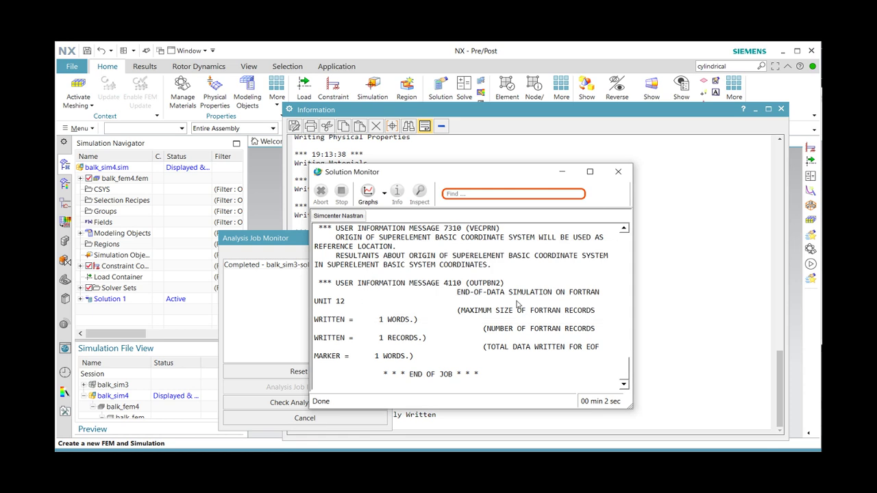
left_click(624, 174)
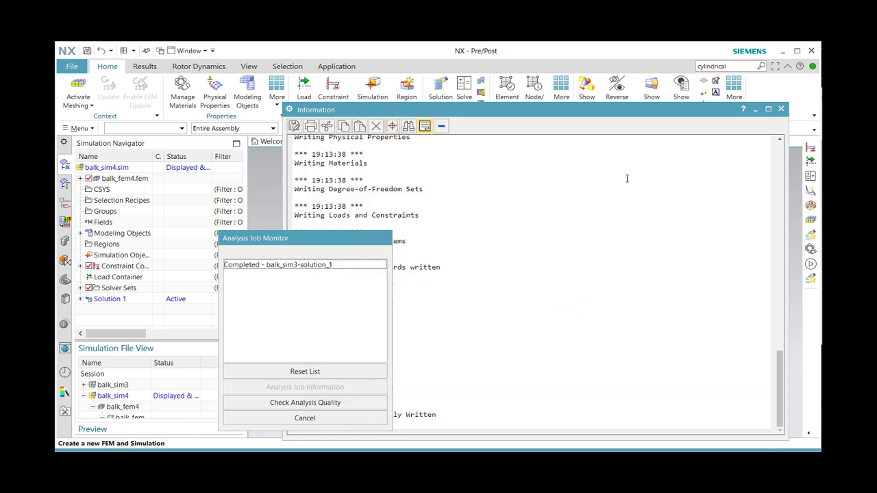
left_click(329, 418)
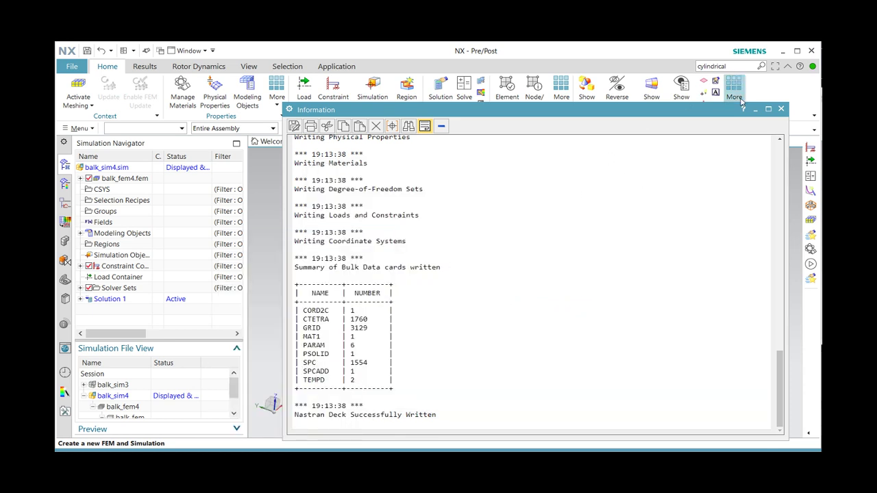
left_click(780, 108)
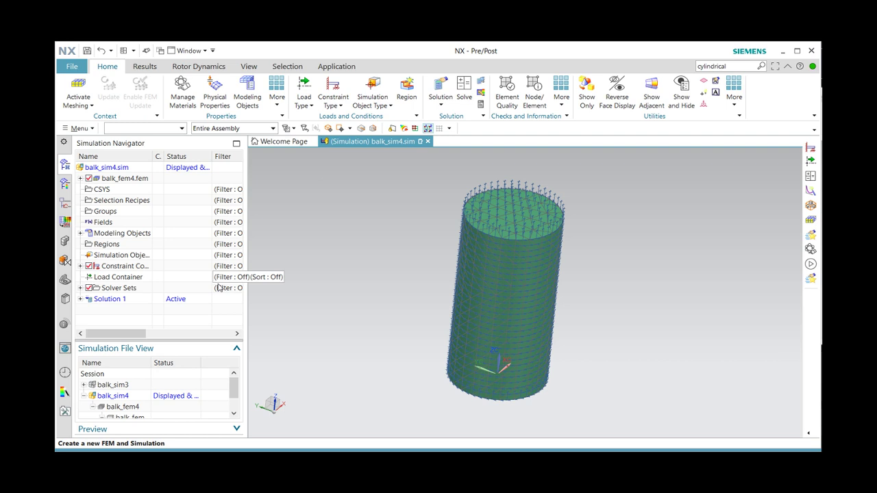
Load Solution 1's structural results and plot the displacement magnitude contour on the cylinder
left_click(81, 300)
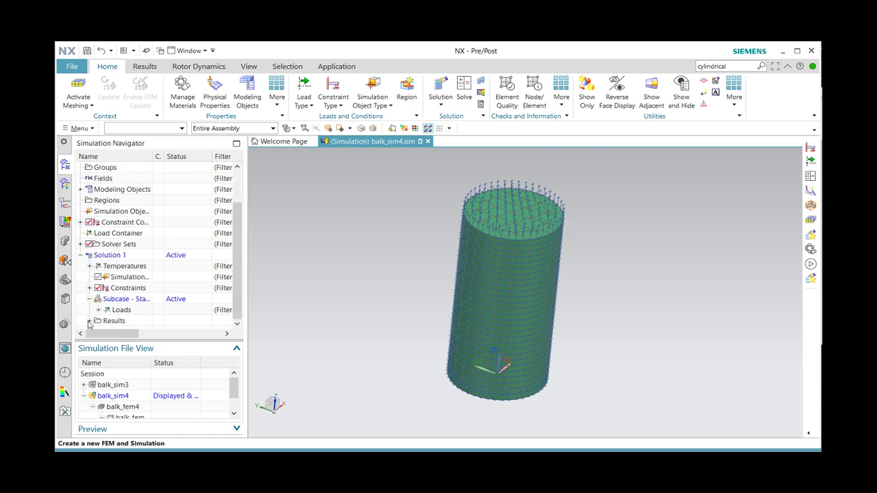
left_click(89, 321)
double_click(127, 321)
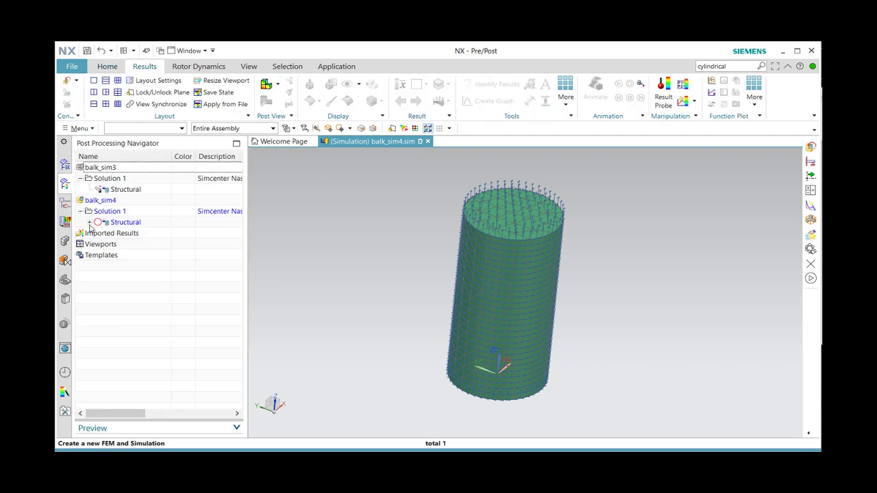
left_click(89, 222)
left_click(98, 234)
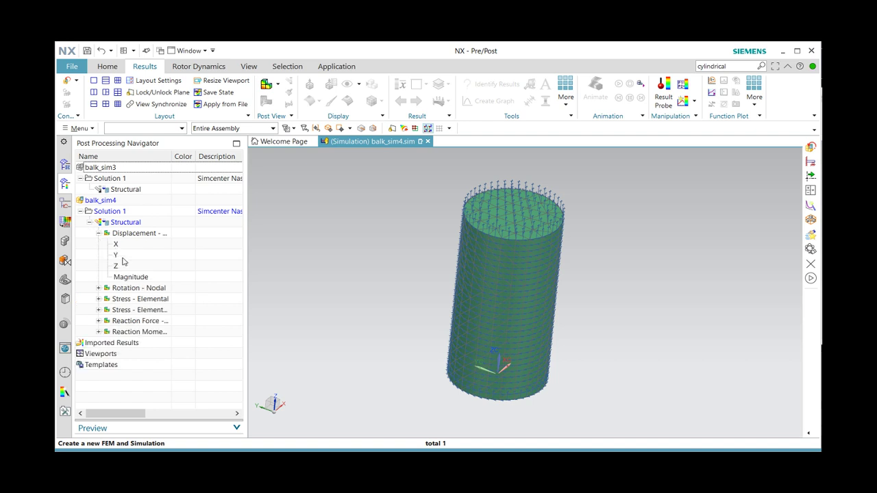
double_click(128, 278)
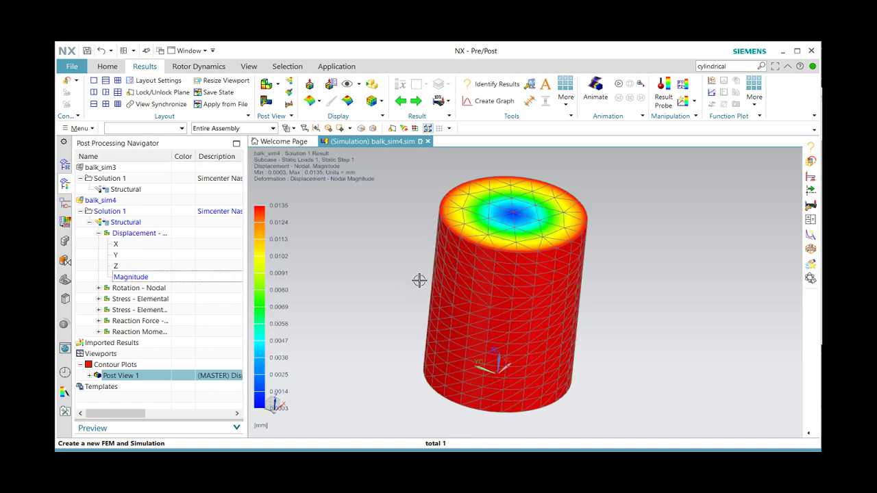
Switch the contour to the Z displacement component, viewing the cylinder's top face
scroll(417, 285, "up", 2)
scroll(417, 288, "down", 2)
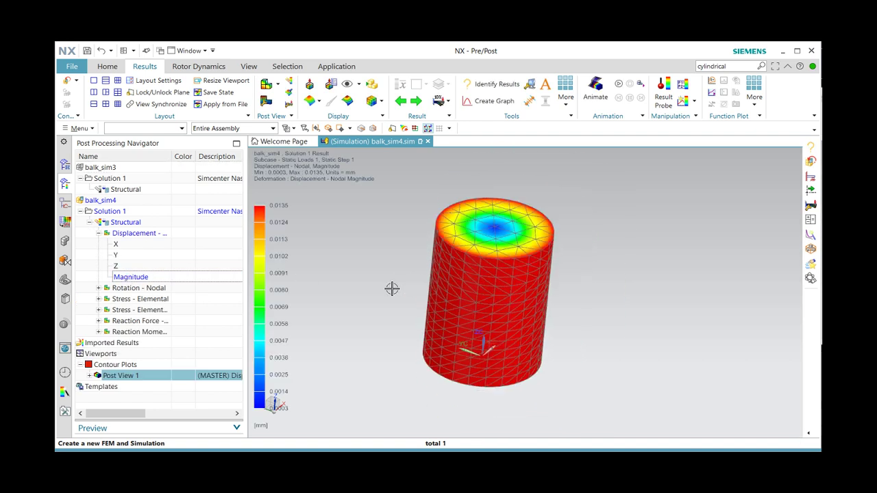
middle_click_drag(391, 290, 381, 307)
left_click(140, 269)
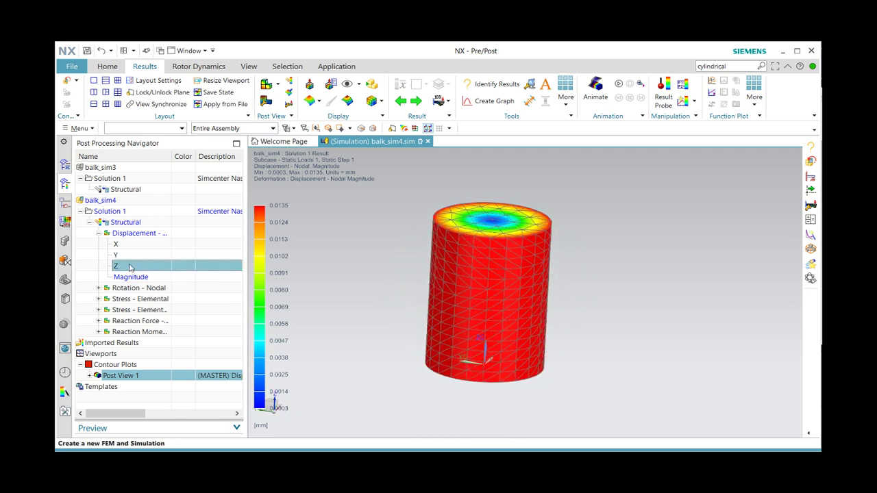
double_click(132, 269)
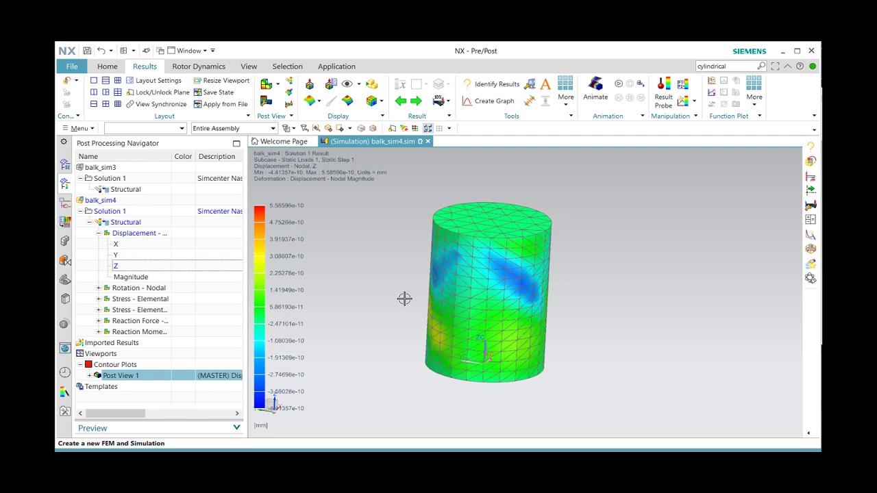
middle_click_drag(403, 297, 311, 213)
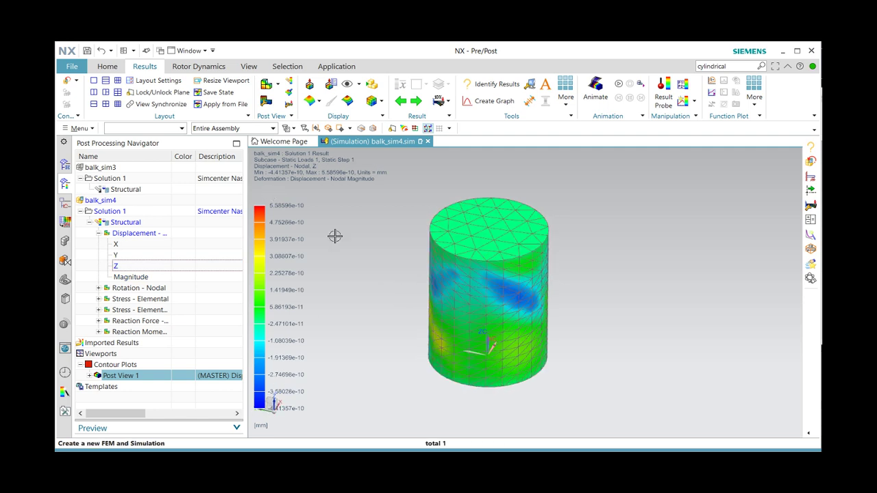
middle_click_drag(388, 289, 409, 301)
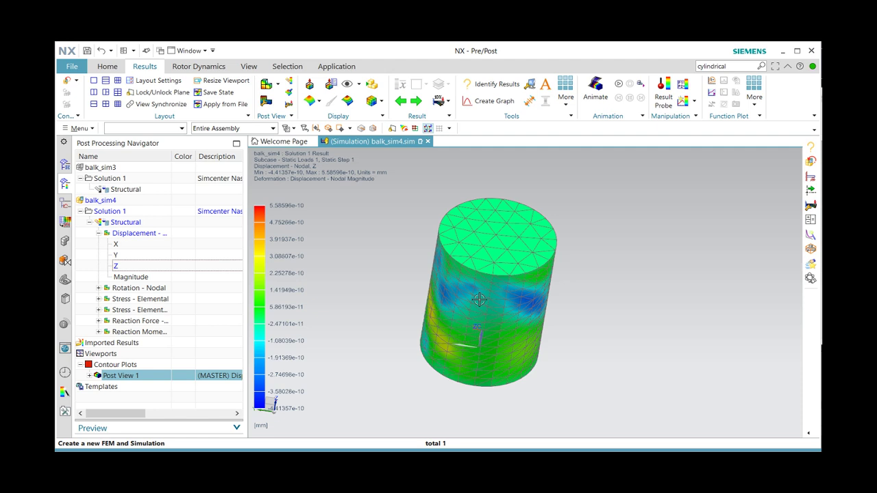
left_click(277, 86)
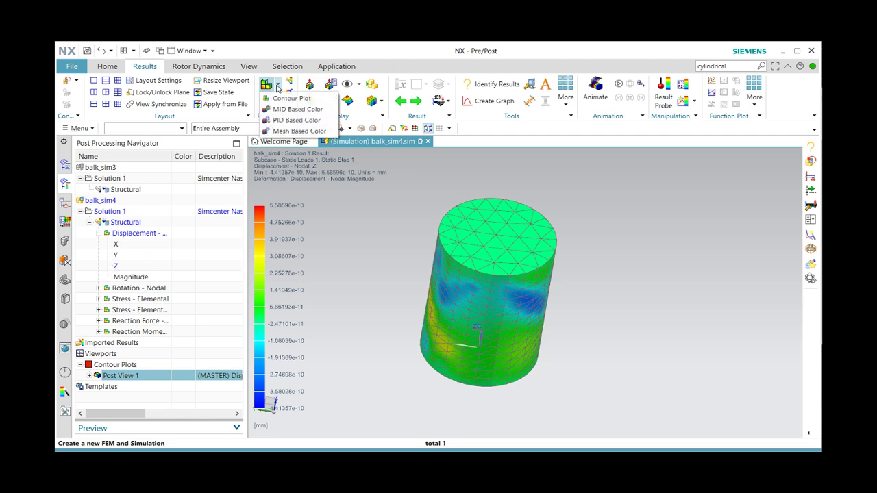
left_click(277, 87)
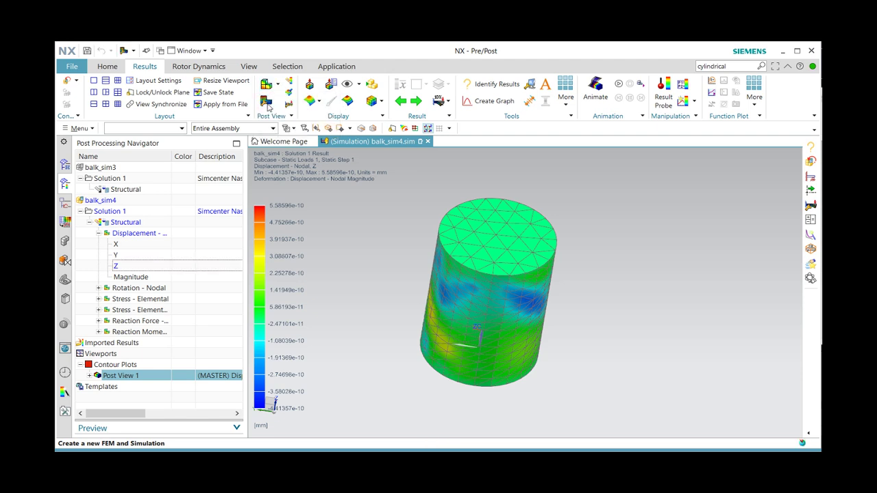
Set the post view to Absolute Cylindrical coordinates, then plot radial and then tangential displacement
left_click(268, 105)
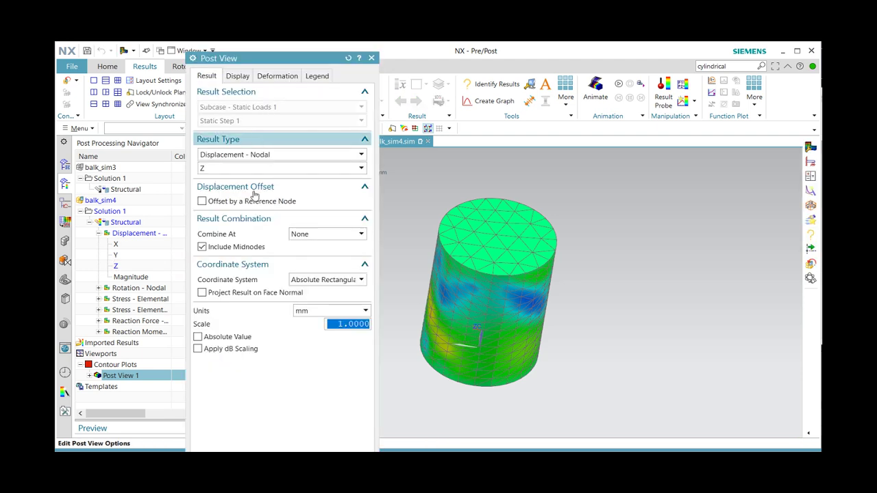
left_click(361, 280)
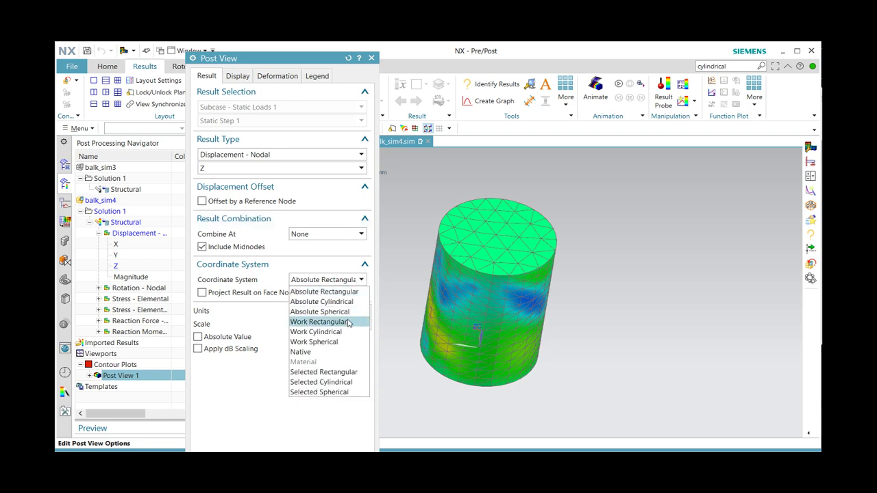
left_click(347, 302)
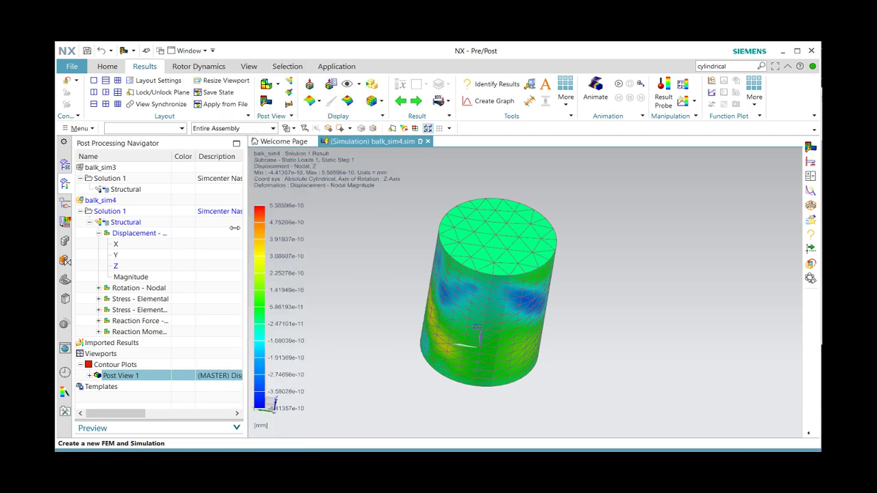
double_click(122, 245)
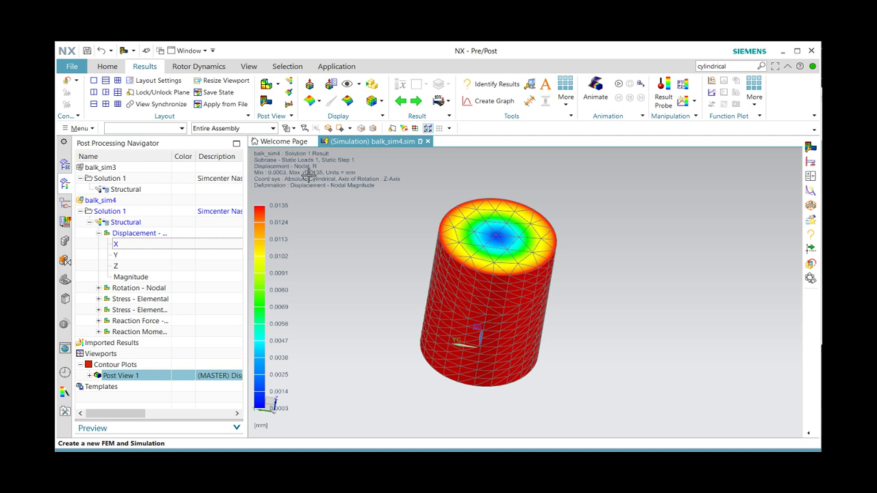
double_click(162, 257)
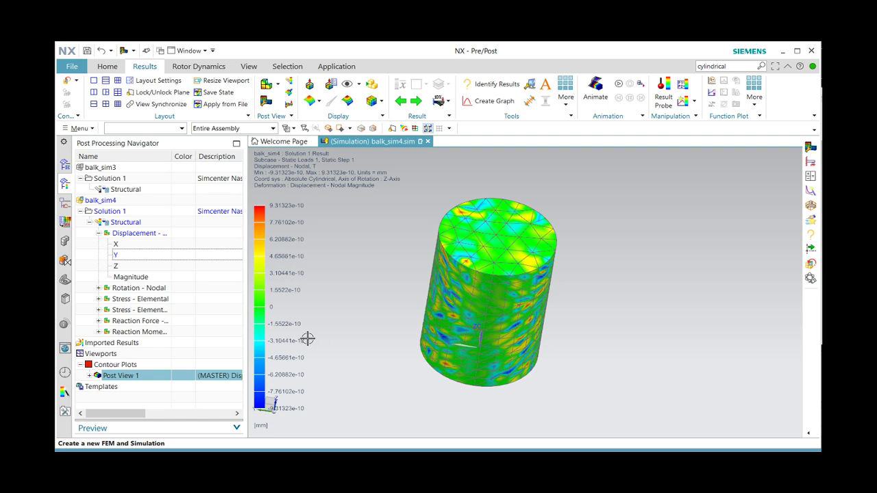
Plot the nodal Z reaction force contour (up to 703.59 N) and open Identify Results
left_click(99, 234)
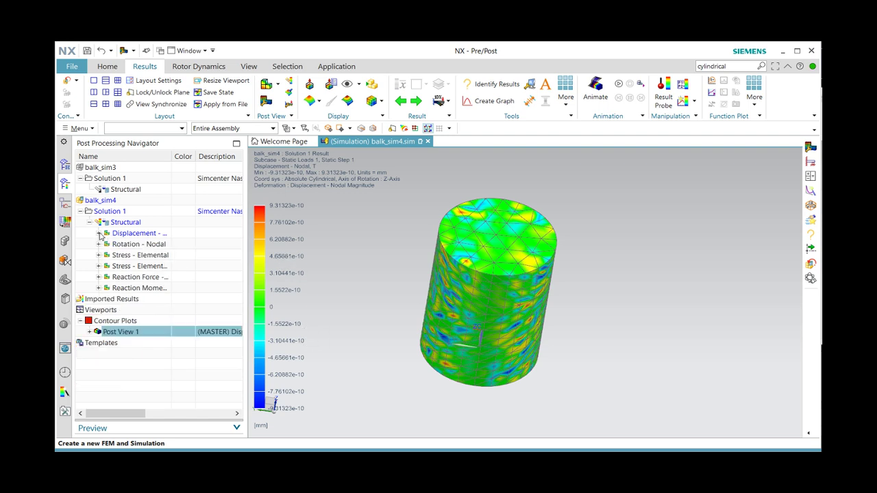
left_click(98, 277)
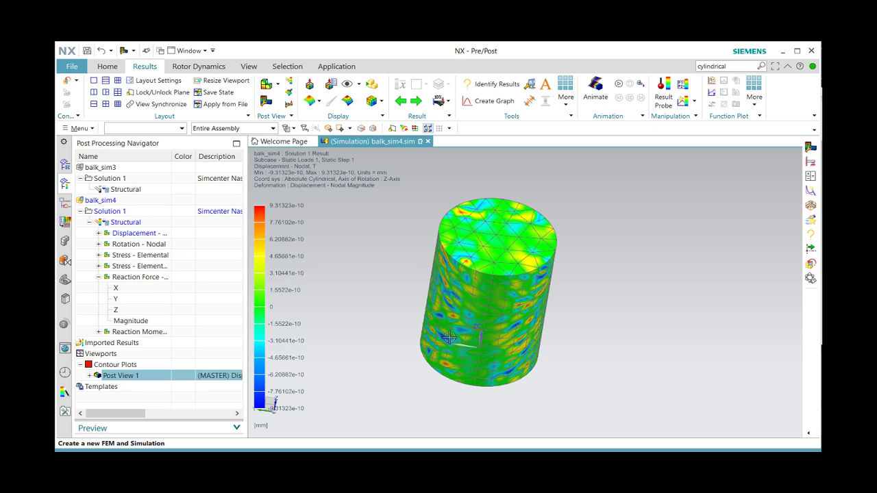
mouse_move(397, 333)
middle_mouse_down()
mouse_move(399, 307)
mouse_move(404, 329)
middle_mouse_up()
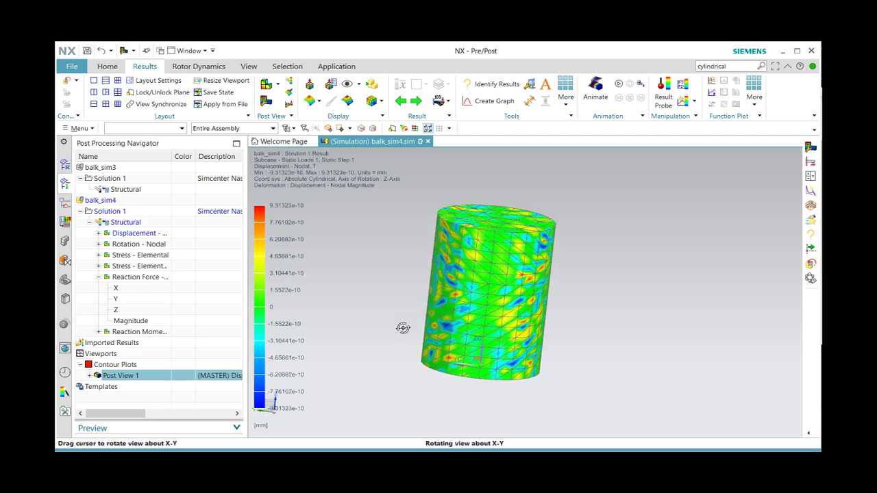
left_click(137, 313)
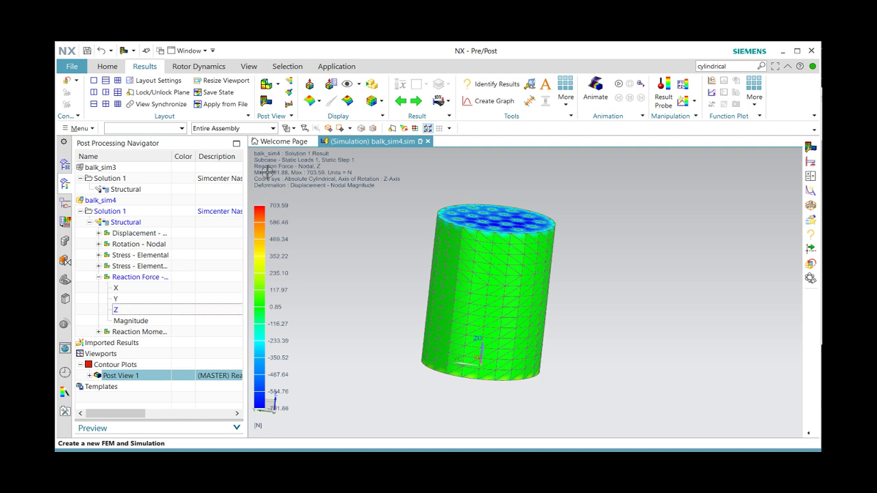
left_click(489, 85)
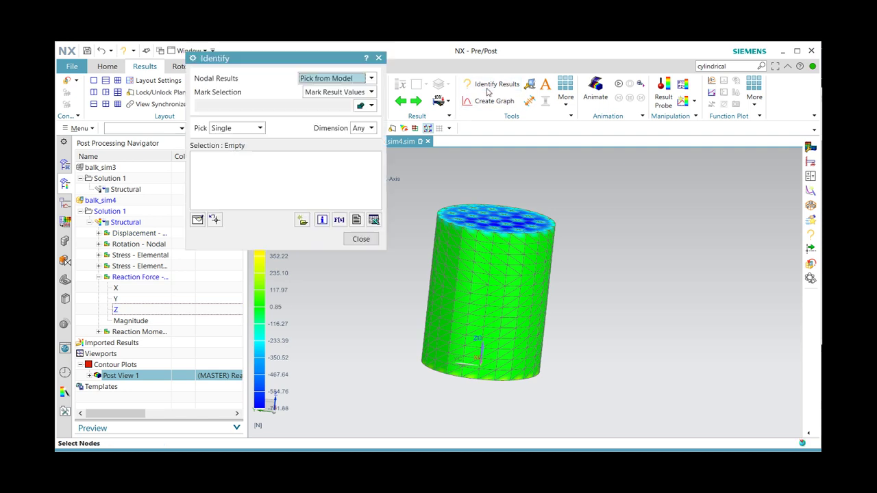
Pick the top face by Feature Face to list 139 nodes' Z reactions, summing -44446.6 N
left_click(259, 128)
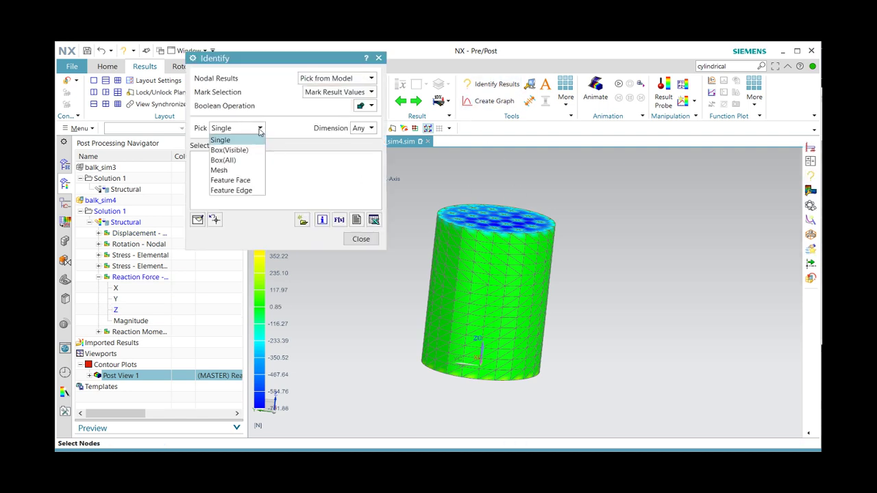
left_click(230, 180)
left_click(491, 208)
left_click(490, 209)
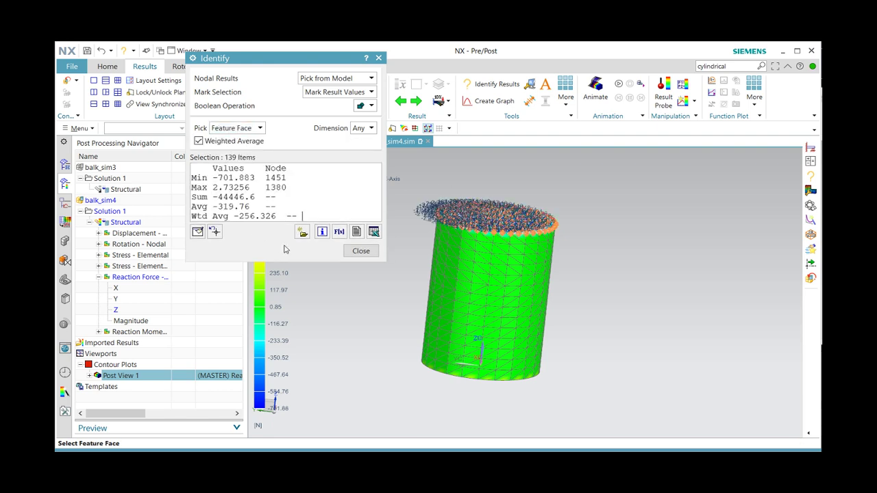
left_click_drag(293, 65, 227, 62)
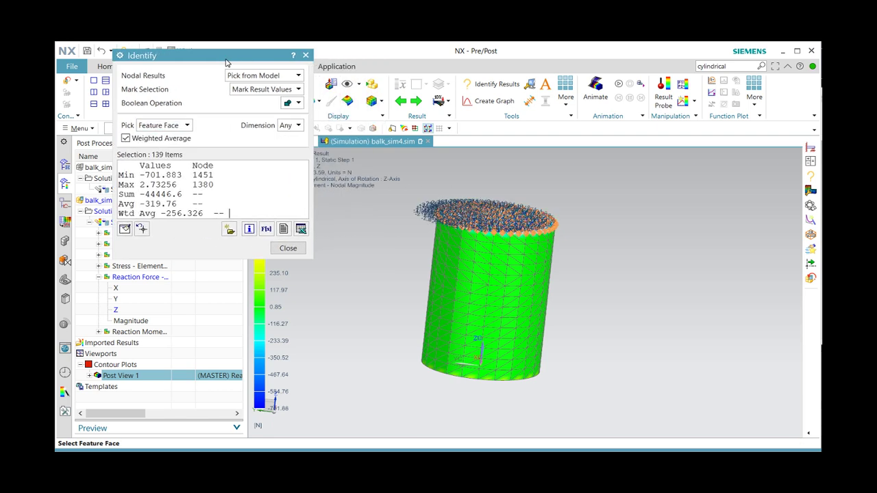
middle_click_drag(400, 229, 398, 263)
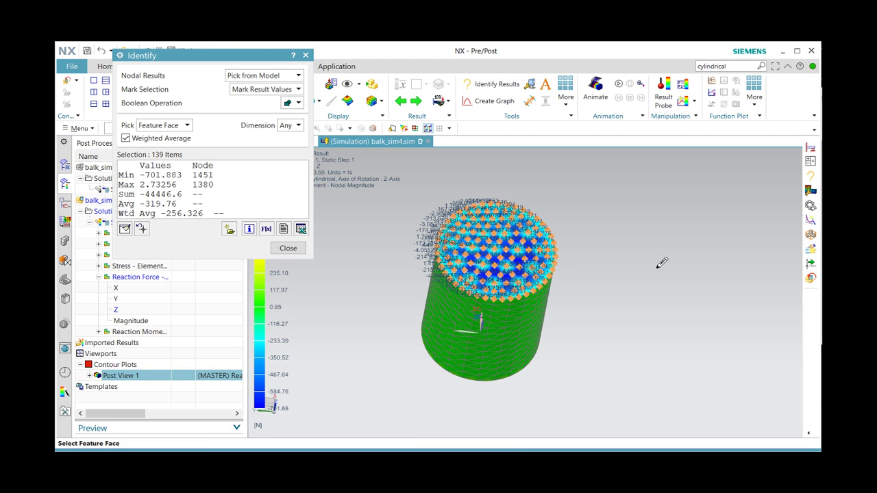
middle_click_drag(658, 267, 601, 267, "shift")
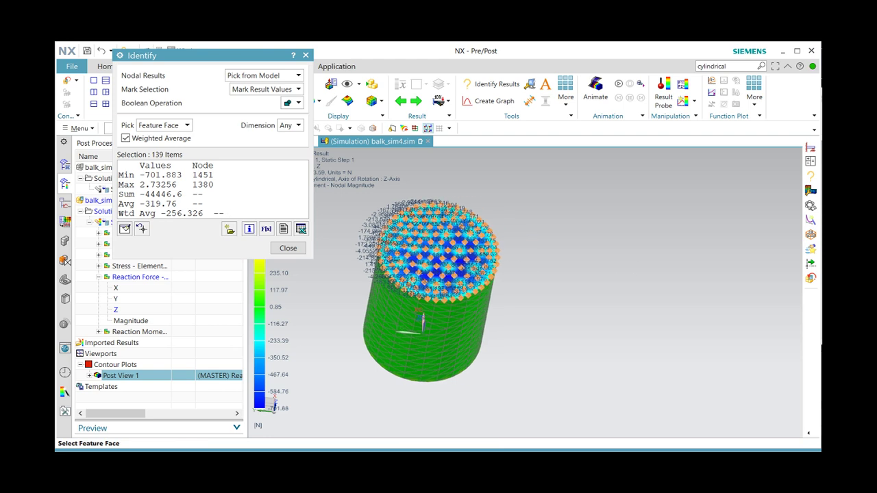
Bring up iron.png in Photos showing the 44447 N hand-calculated reaction force
key("alt+Tab")
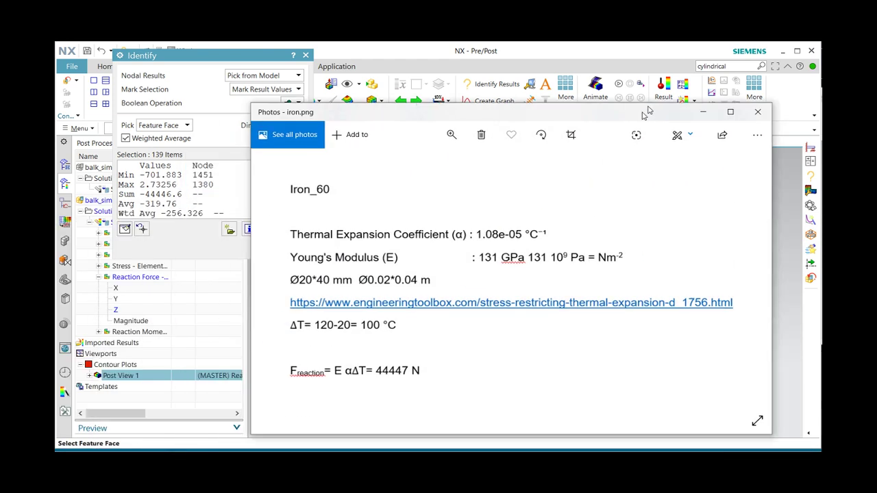
left_click_drag(665, 89, 675, 85)
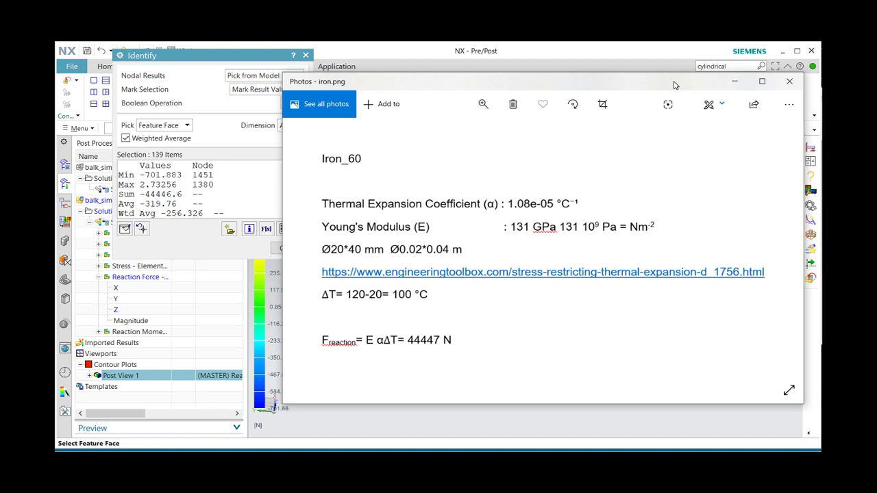